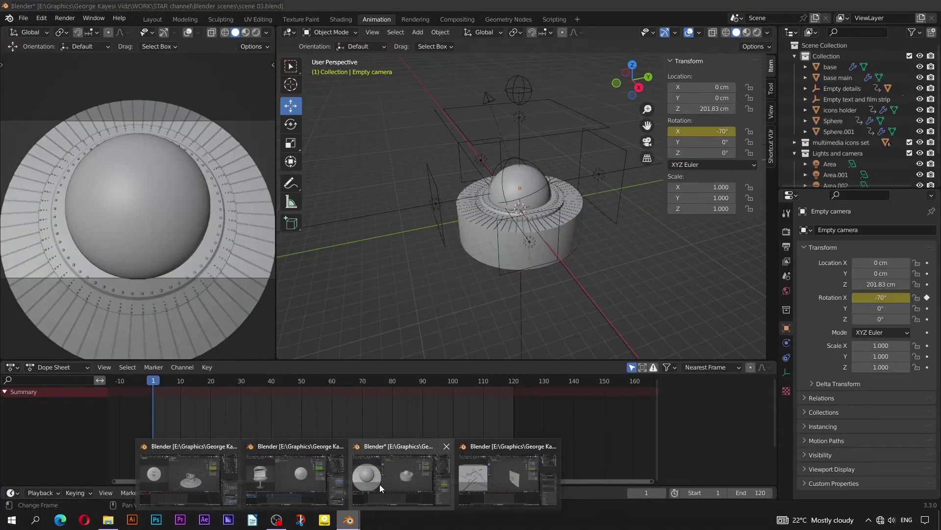
# In the scene 01 window, check that the render Film setting is Transparent.
pyautogui.moveTo(489, 483)
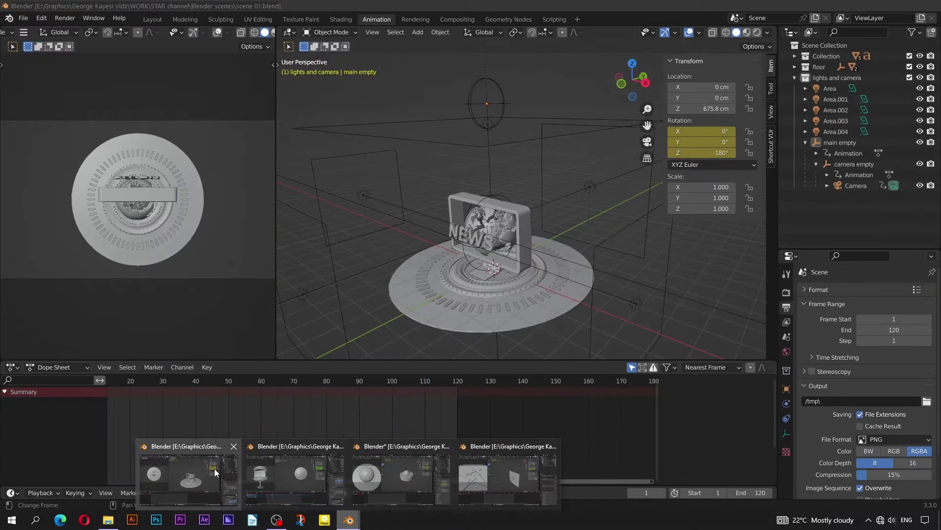
pyautogui.click(214, 469)
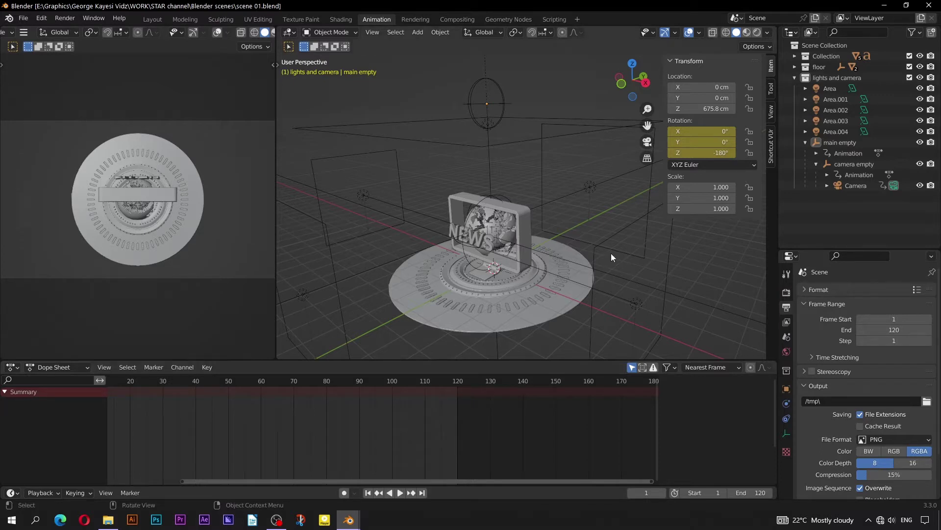
pyautogui.click(786, 294)
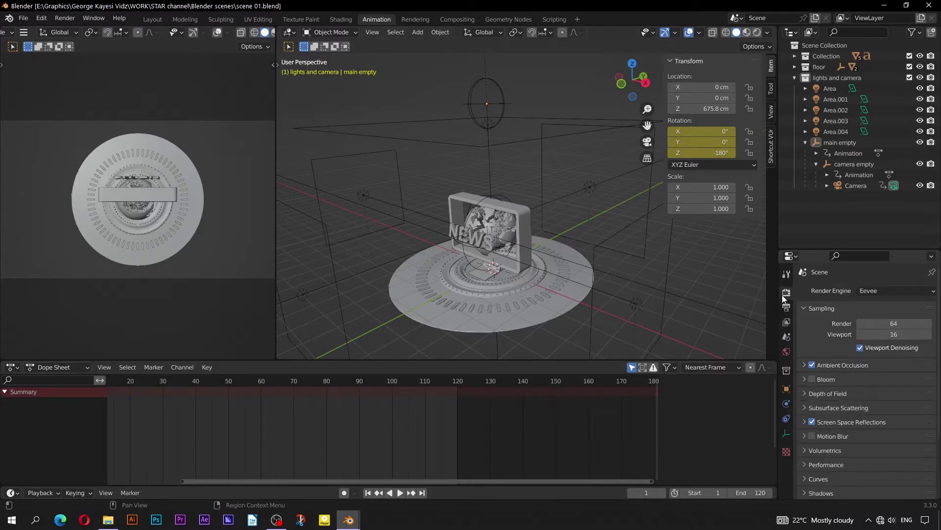
pyautogui.scroll(-5, 831, 346)
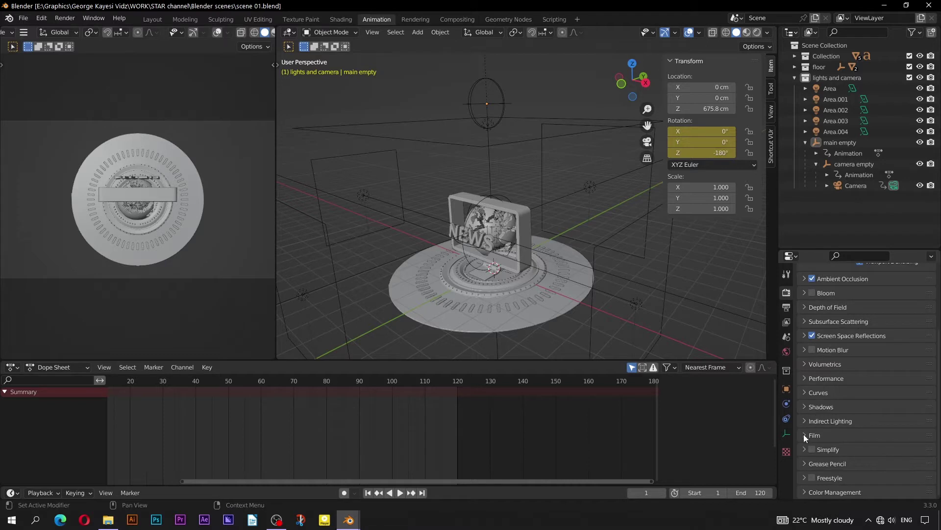
pyautogui.click(810, 435)
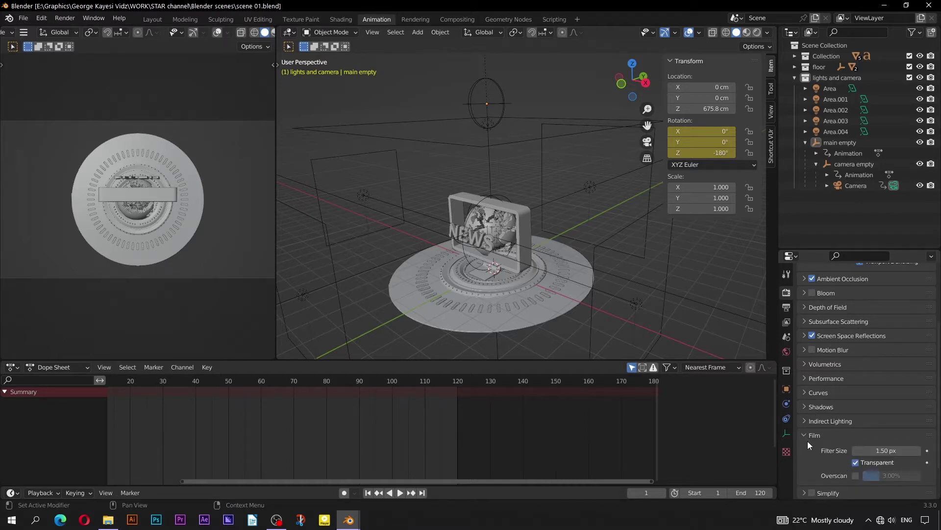
# Open the file browser for the PNG RGBA output path, currently C:\tmp\.
pyautogui.click(804, 435)
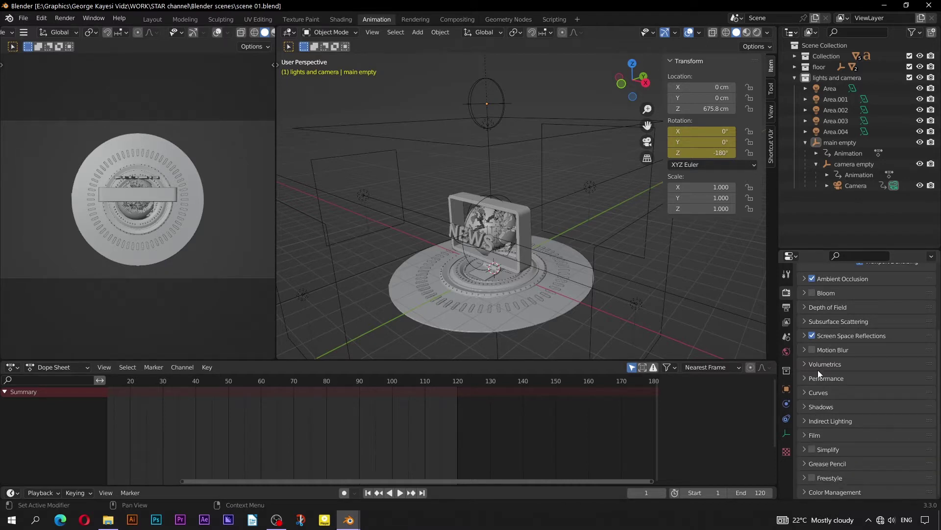
pyautogui.click(786, 307)
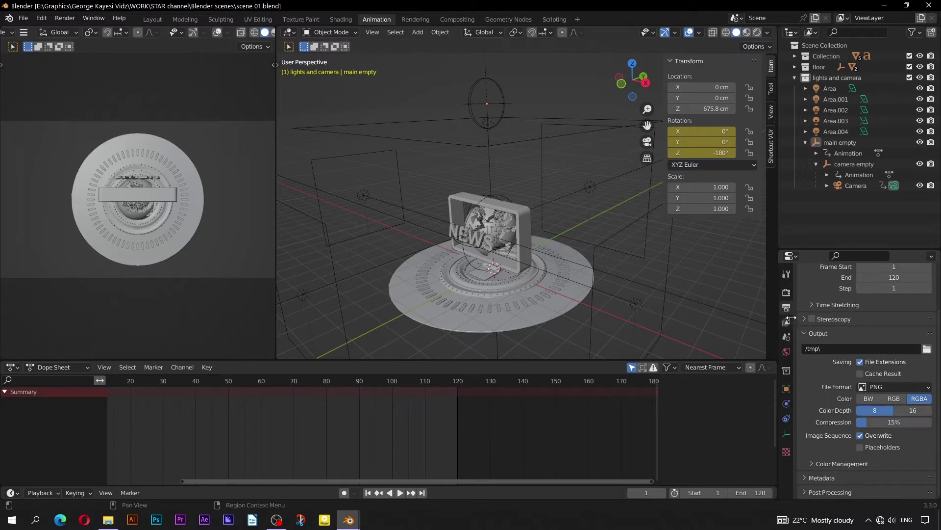
pyautogui.click(927, 350)
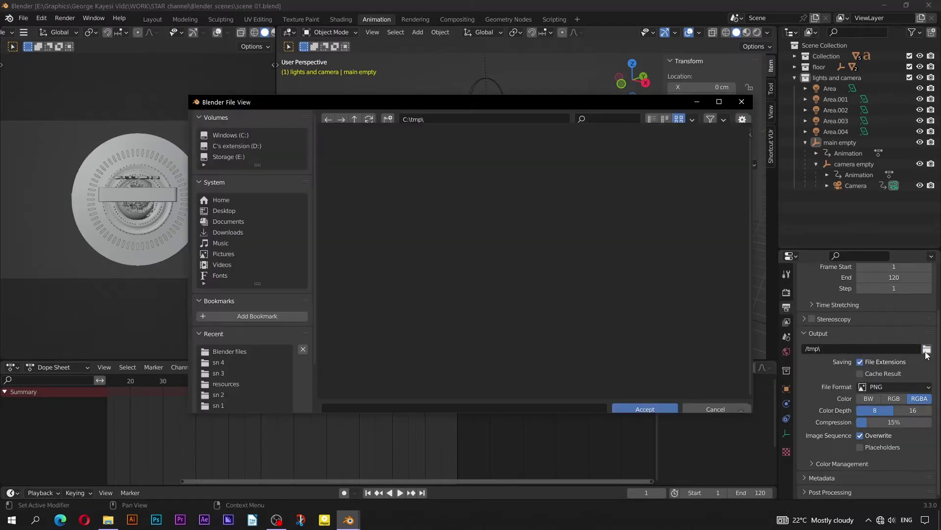
# Browse from the Storage (E:) drive to the Blender scenes\Frames folder.
pyautogui.click(231, 159)
pyautogui.doubleClick(505, 195)
pyautogui.doubleClick(509, 196)
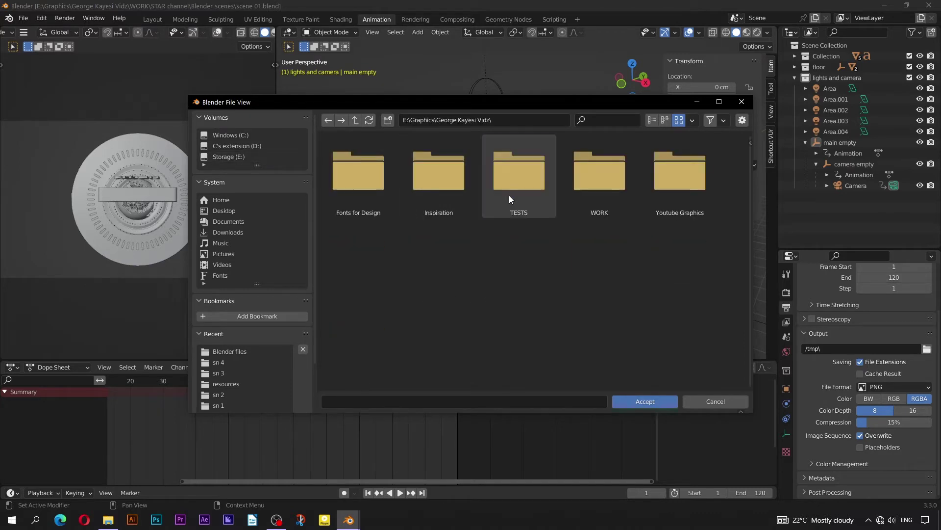
pyautogui.doubleClick(569, 196)
pyautogui.scroll(-5, 524, 234)
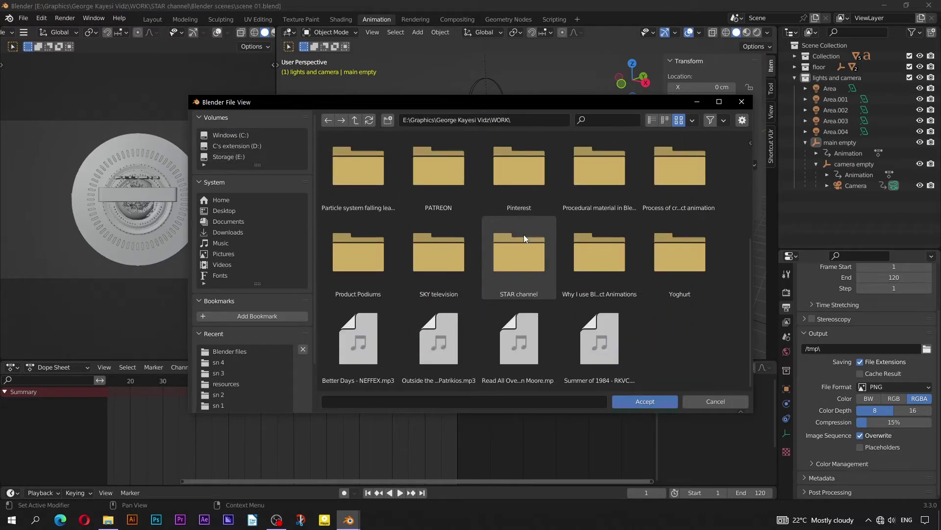
pyautogui.doubleClick(523, 262)
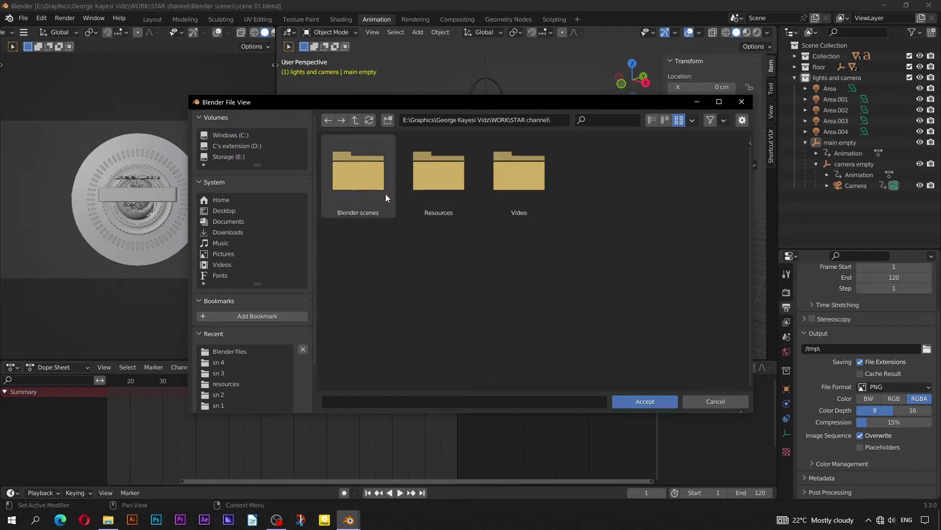
pyautogui.doubleClick(366, 190)
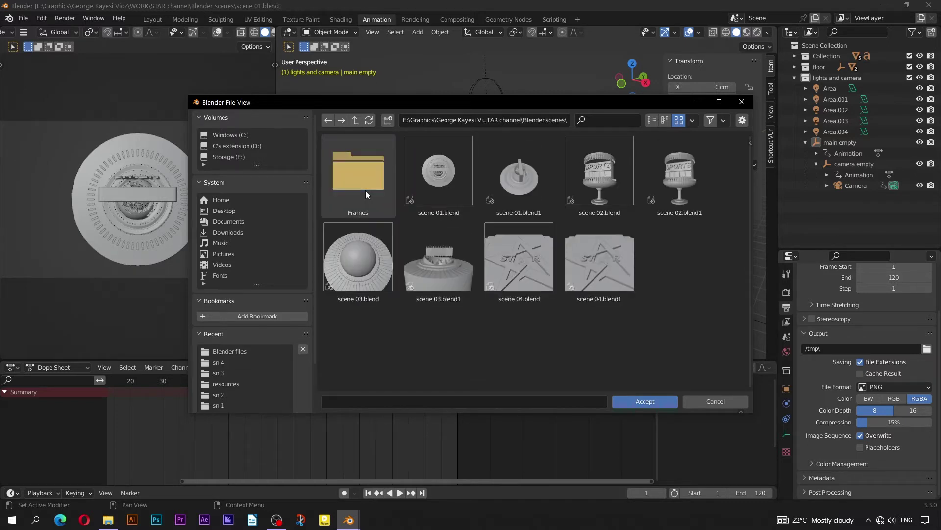
pyautogui.doubleClick(366, 191)
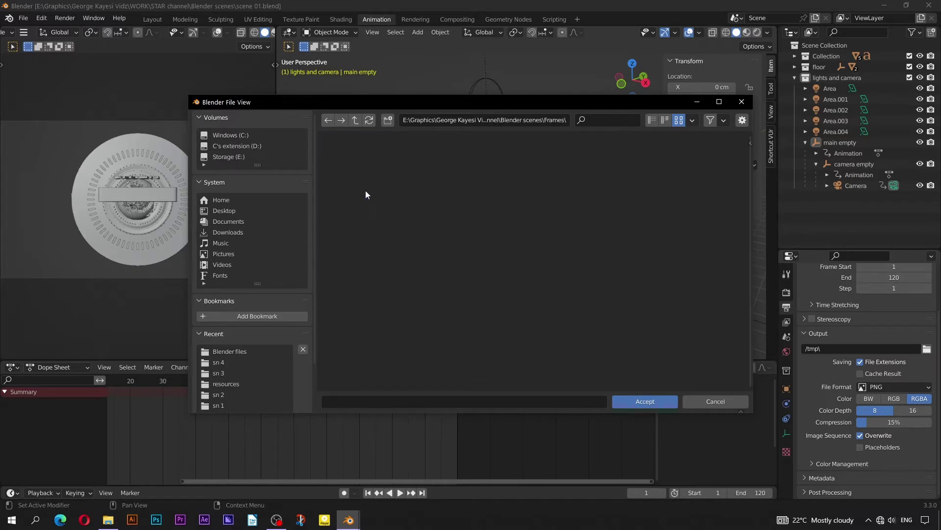
# Create and open a new folder sn01, and accept sn01 as the output file name.
pyautogui.click(391, 125)
pyautogui.write('sn01')
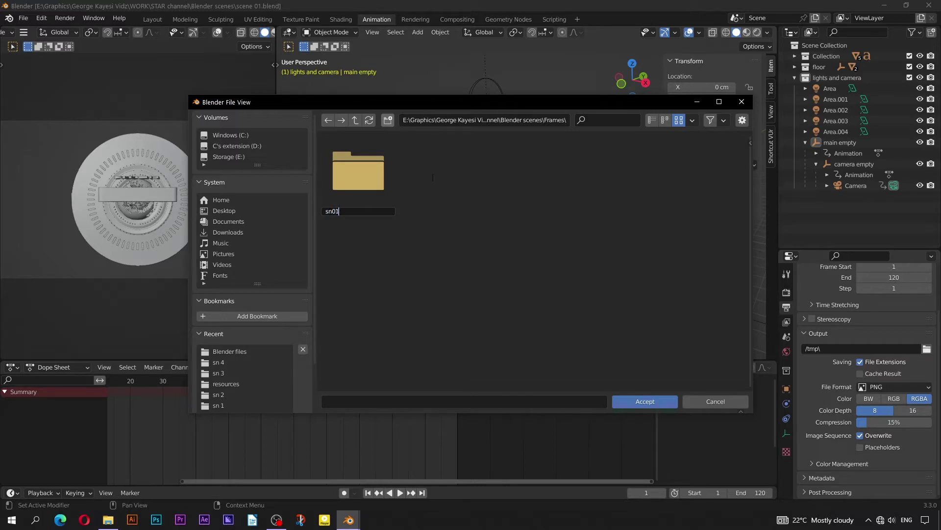
pyautogui.press('Return')
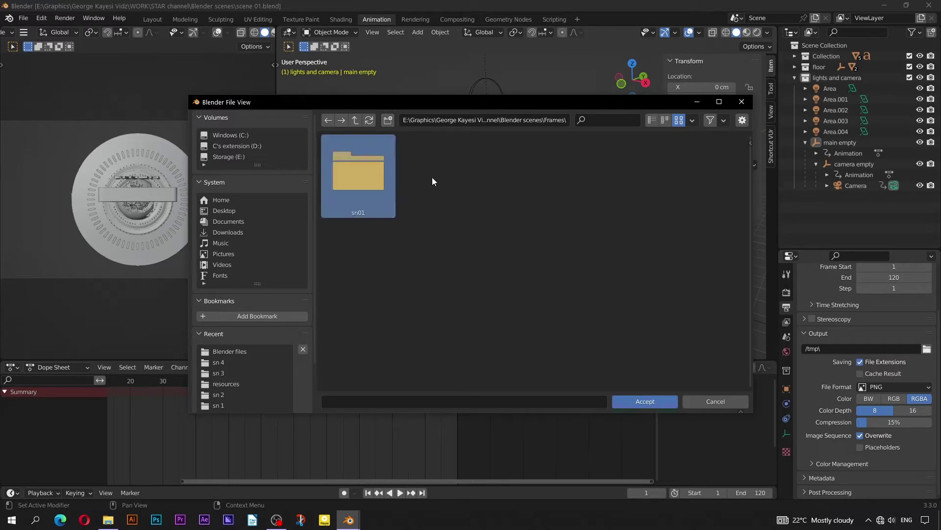
pyautogui.doubleClick(373, 177)
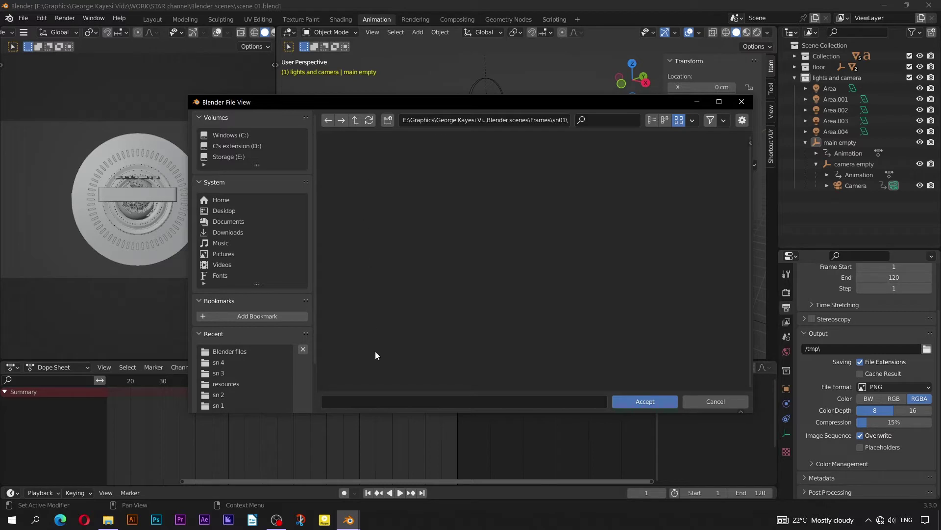
pyautogui.click(372, 398)
pyautogui.write('sn01')
pyautogui.click(633, 402)
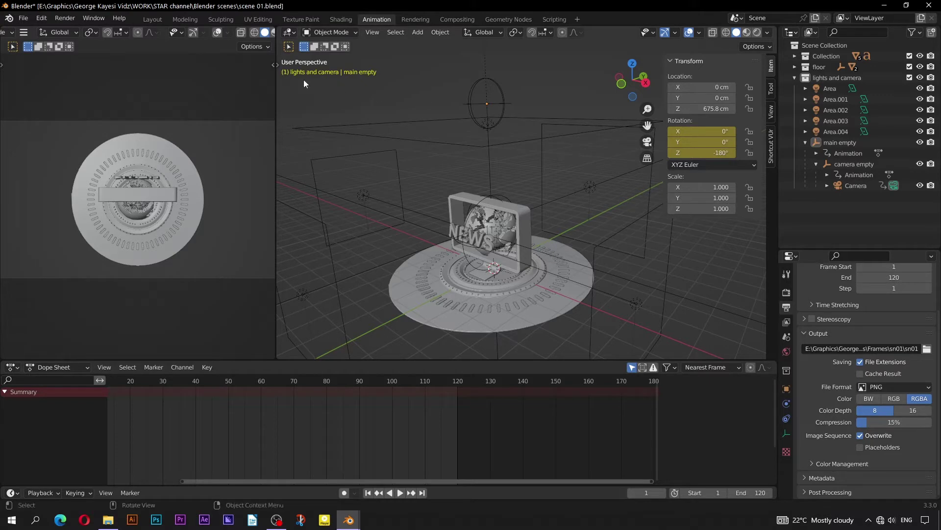
# Switch to the Layout workspace and zoom into scene 01's camera view.
pyautogui.click(151, 20)
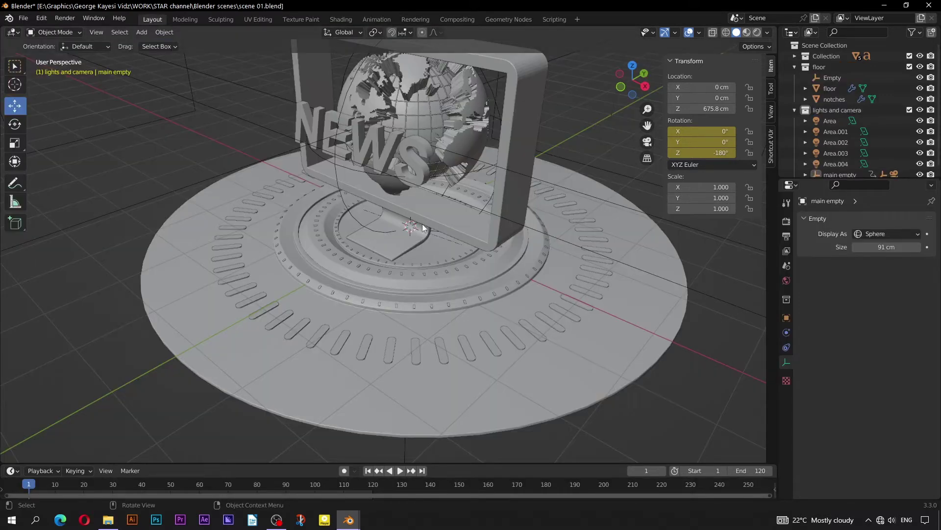
pyautogui.press('KP_0')
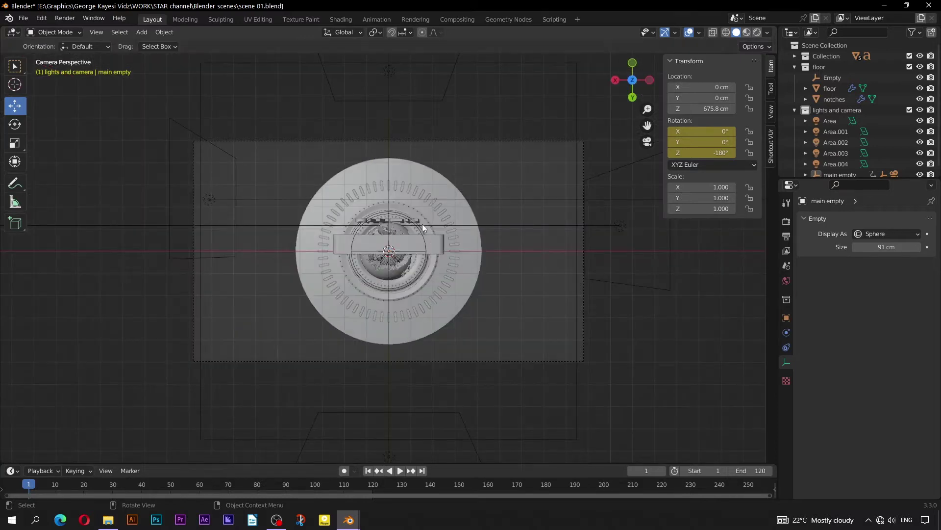
pyautogui.scroll(3, 422, 224)
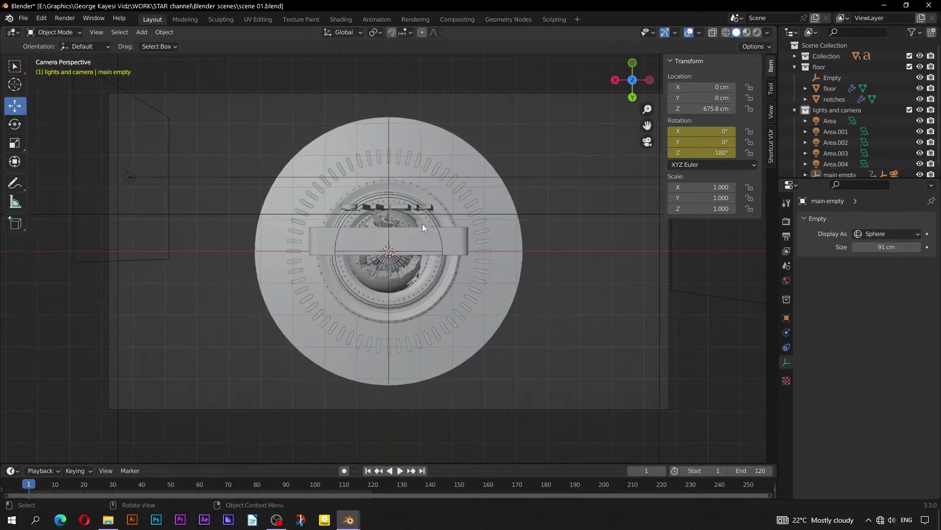
# Set viewport shading to Random colour with Cavity enabled, type Both.
pyautogui.click(768, 32)
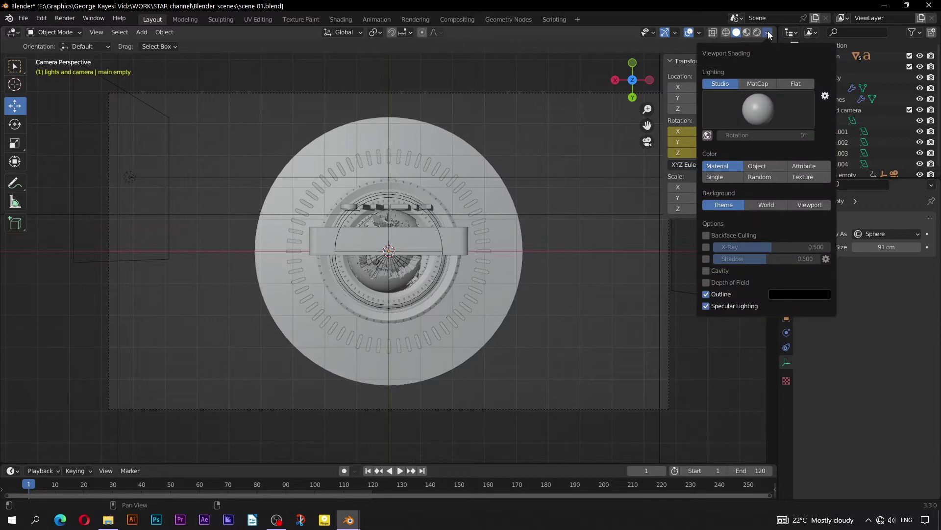
pyautogui.click(760, 177)
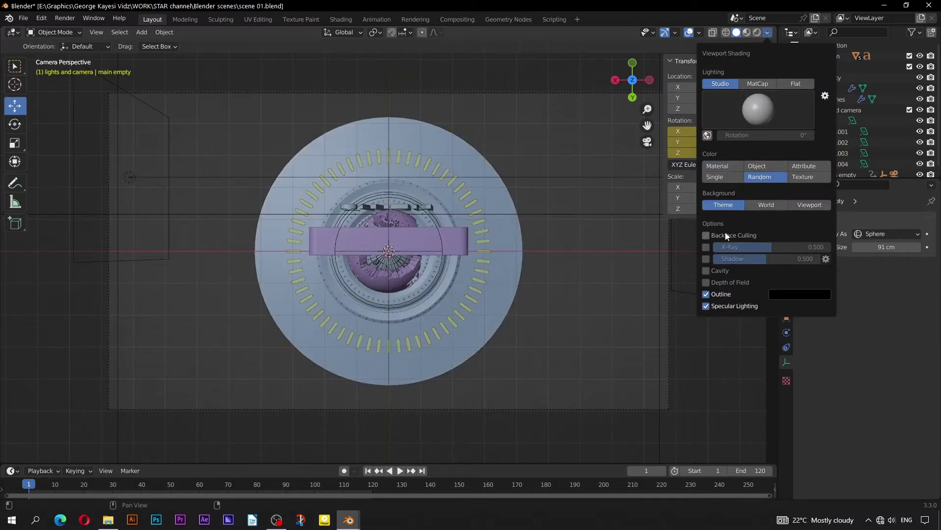
pyautogui.click(707, 271)
pyautogui.click(794, 270)
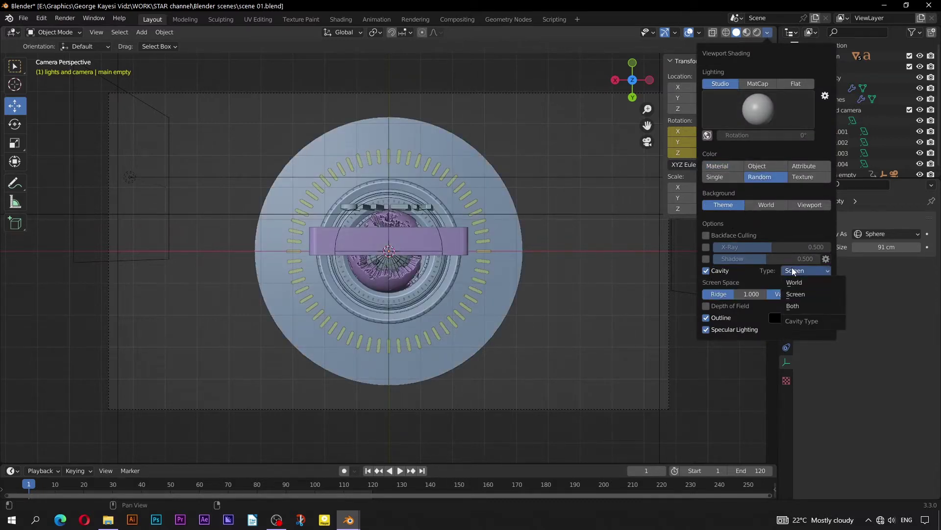
pyautogui.click(792, 305)
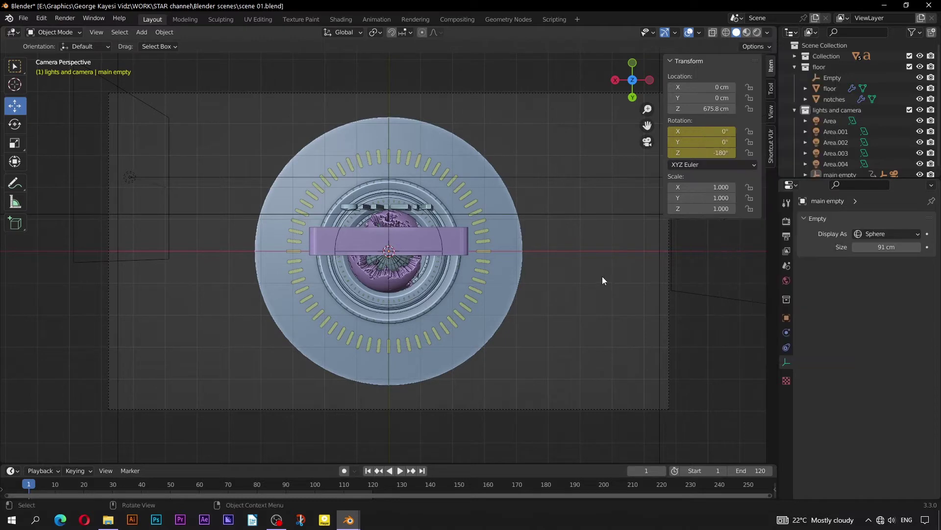
# Hide viewport overlays and play the camera animation through to frame 101.
pyautogui.click(689, 32)
pyautogui.press('space')
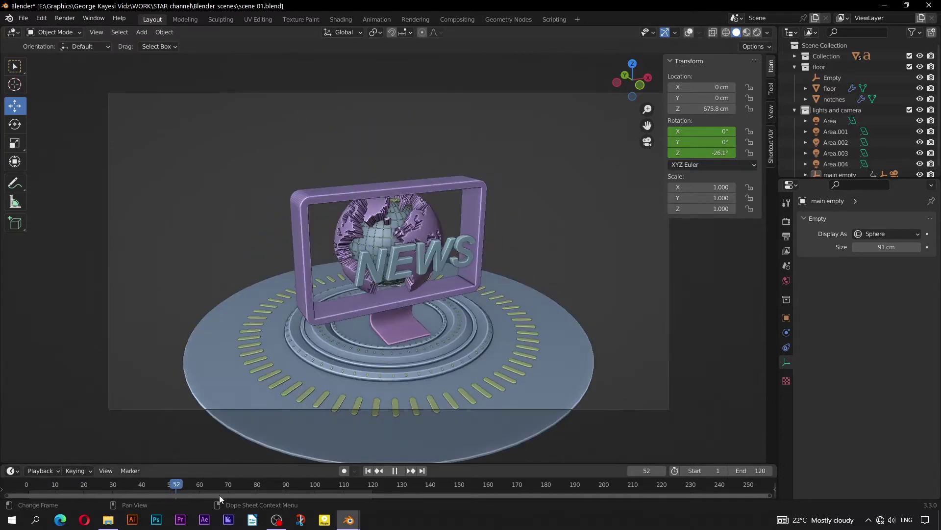
pyautogui.press('space')
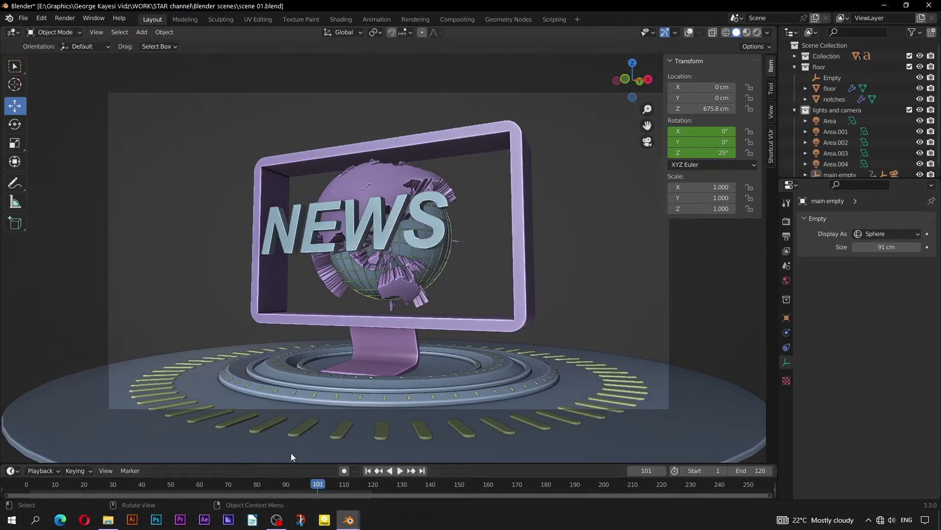
# Render a still image of the viewport and close the render window.
pyautogui.click(96, 34)
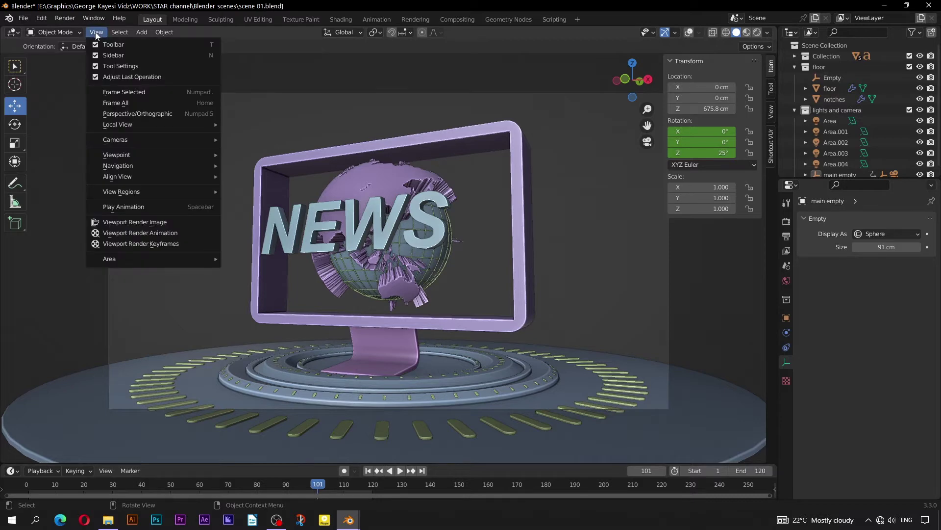
pyautogui.click(129, 222)
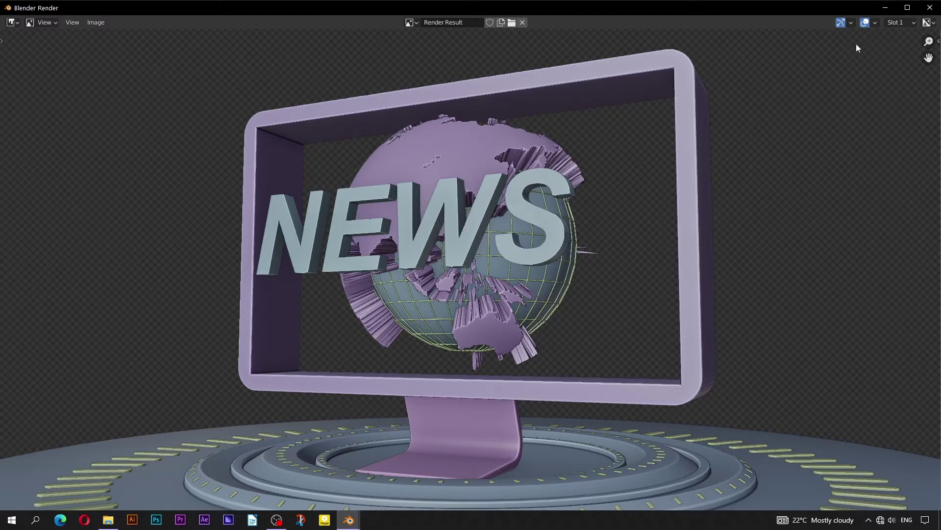
pyautogui.click(930, 8)
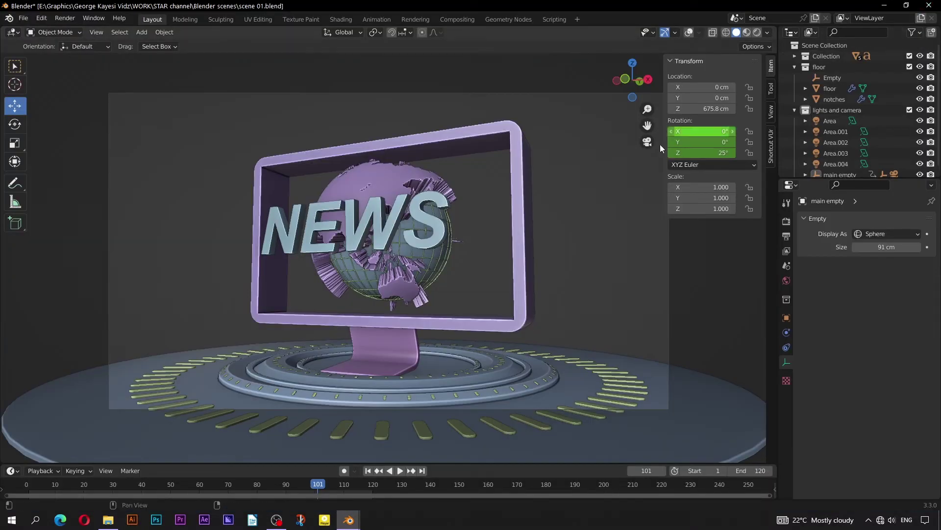
# Viewport-render the NEWS scene animation and close the render window when done.
pyautogui.click(101, 34)
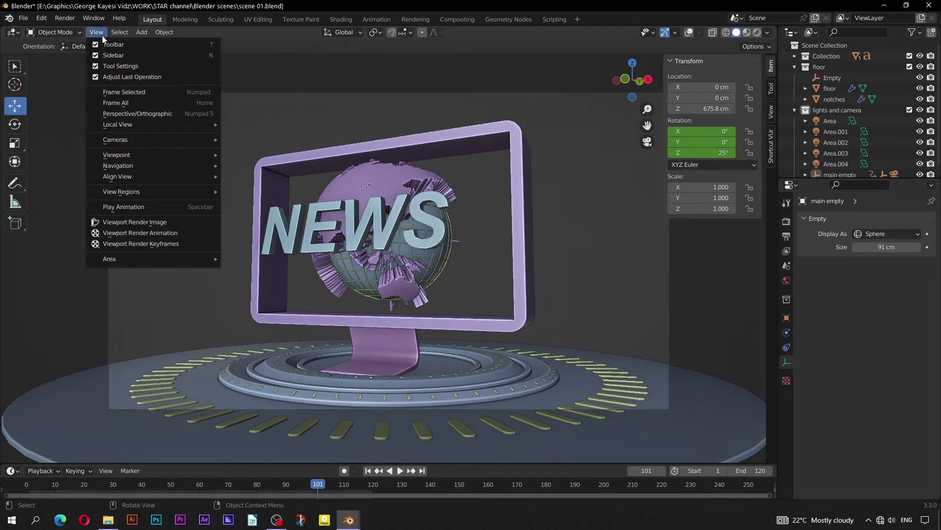
pyautogui.click(139, 233)
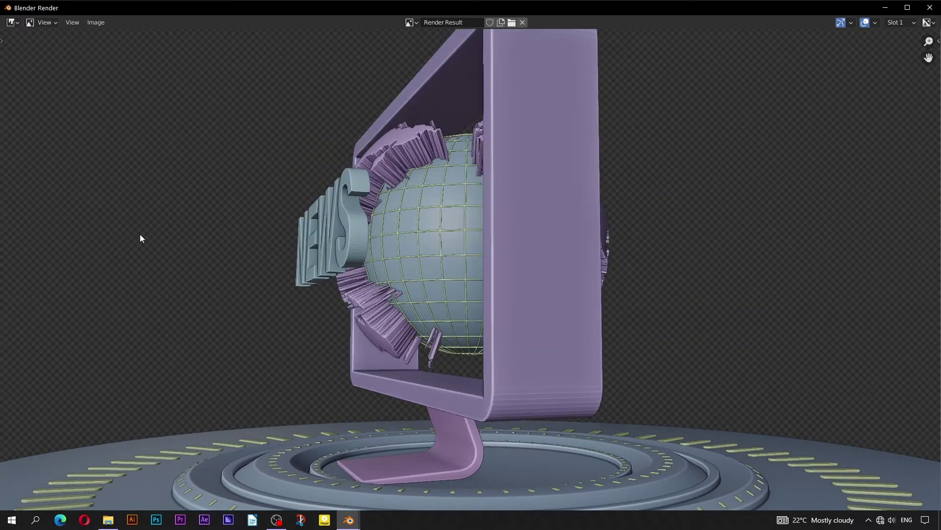
pyautogui.click(929, 8)
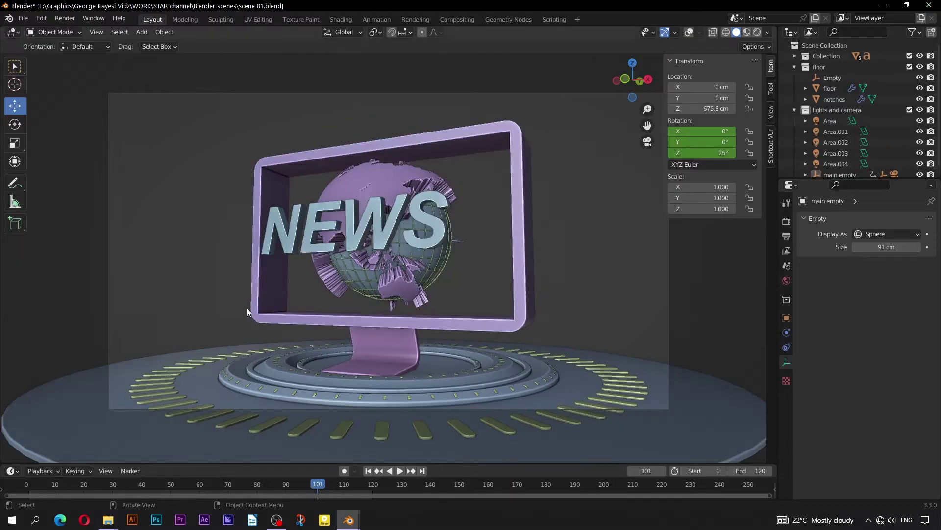
# In the scene 02 SPORTS window, confirm Film Transparent is on and output stays PNG RGBA.
pyautogui.moveTo(348, 520)
pyautogui.click(295, 481)
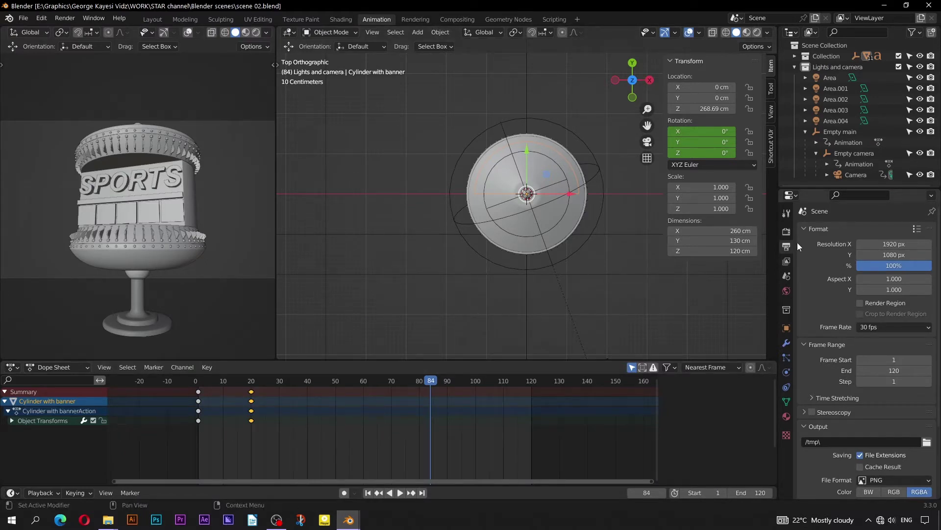
pyautogui.click(786, 232)
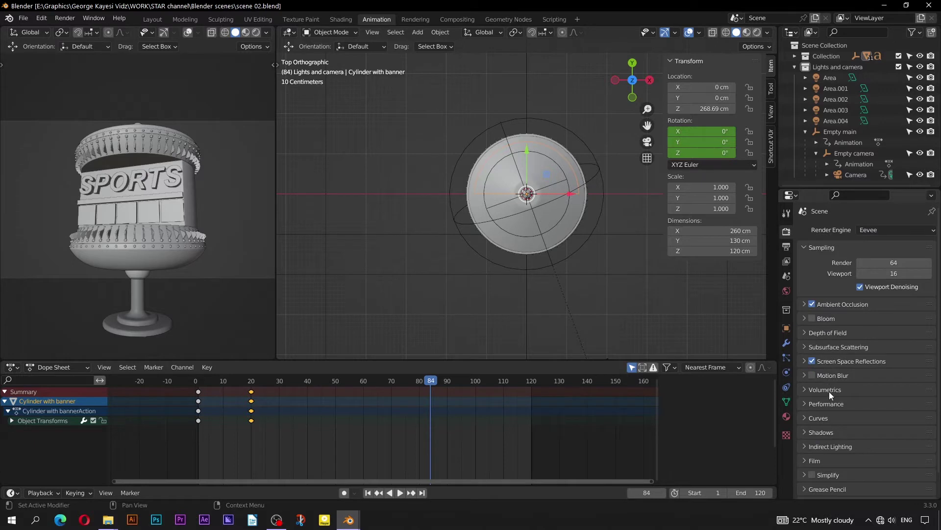
pyautogui.click(805, 461)
pyautogui.scroll(-2, 828, 458)
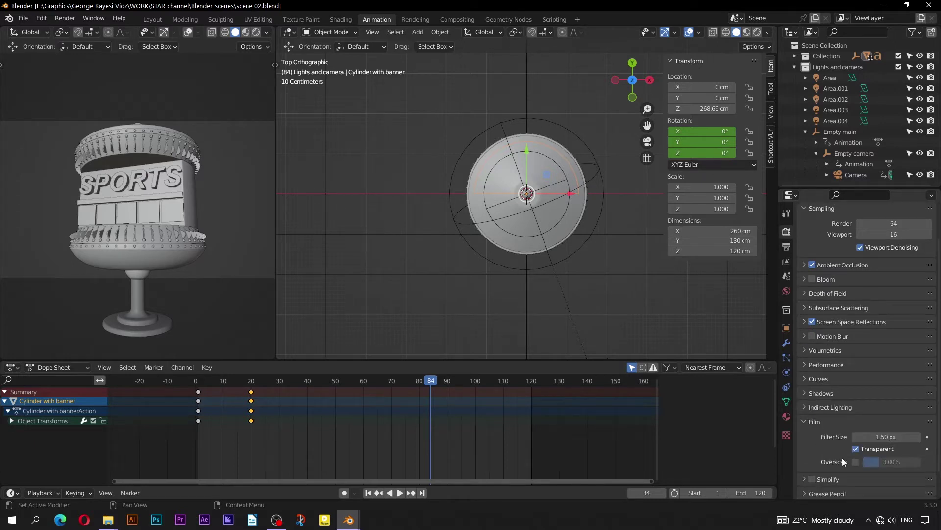
pyautogui.click(805, 422)
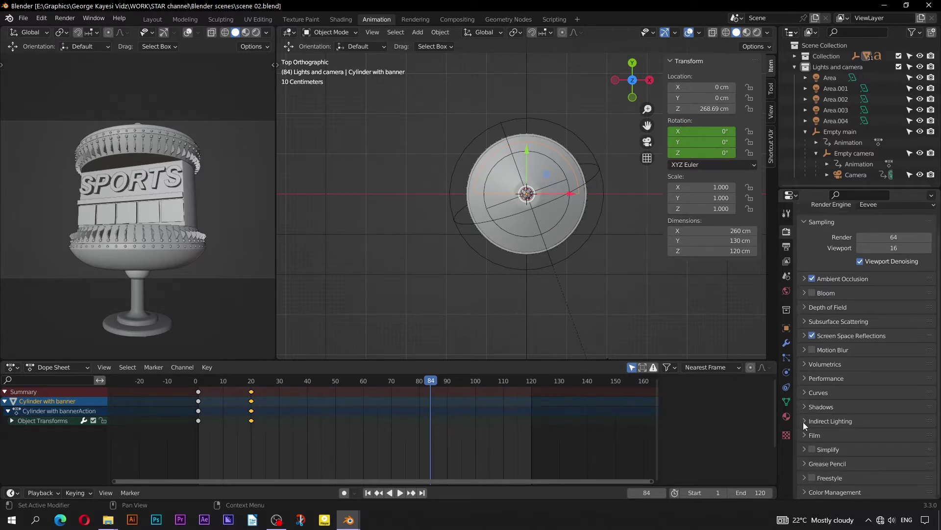
pyautogui.click(787, 247)
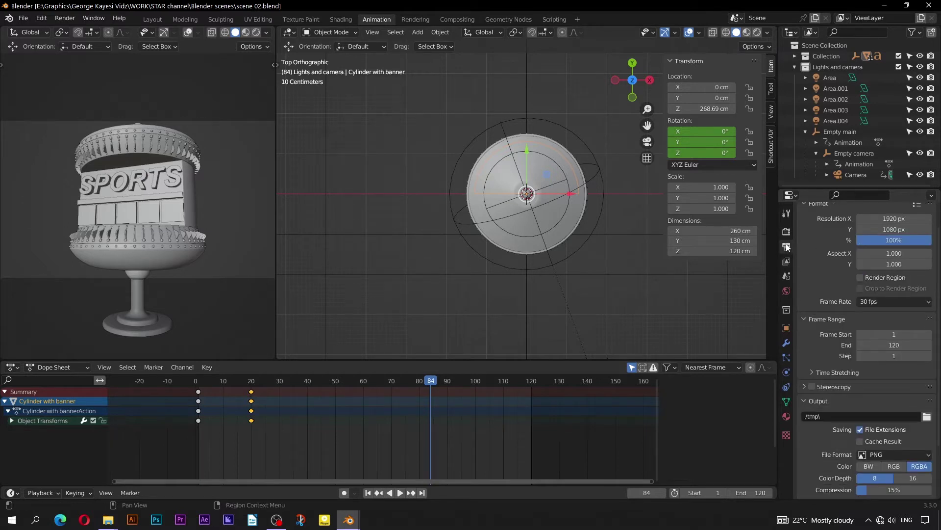
# Browse the output path to the E: drive's Blender scenes\Frames folder.
pyautogui.click(927, 417)
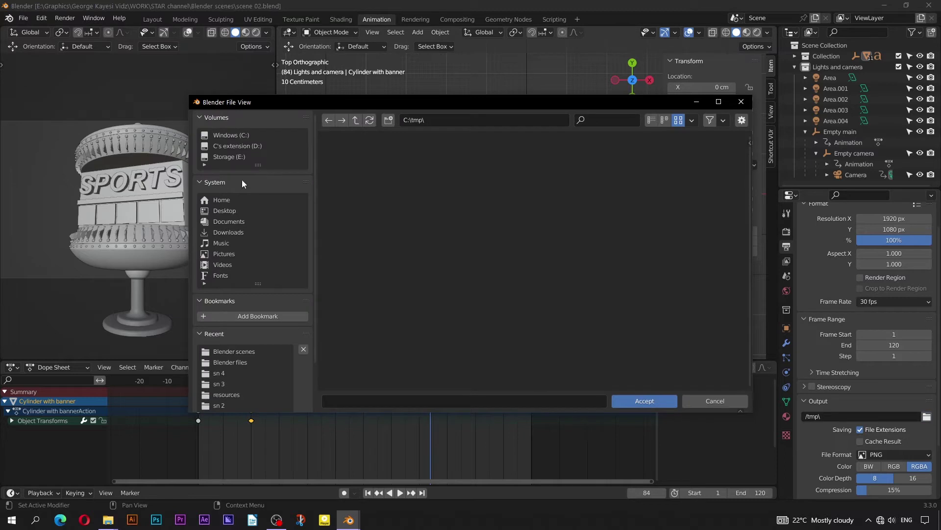
pyautogui.click(228, 157)
pyautogui.click(543, 193)
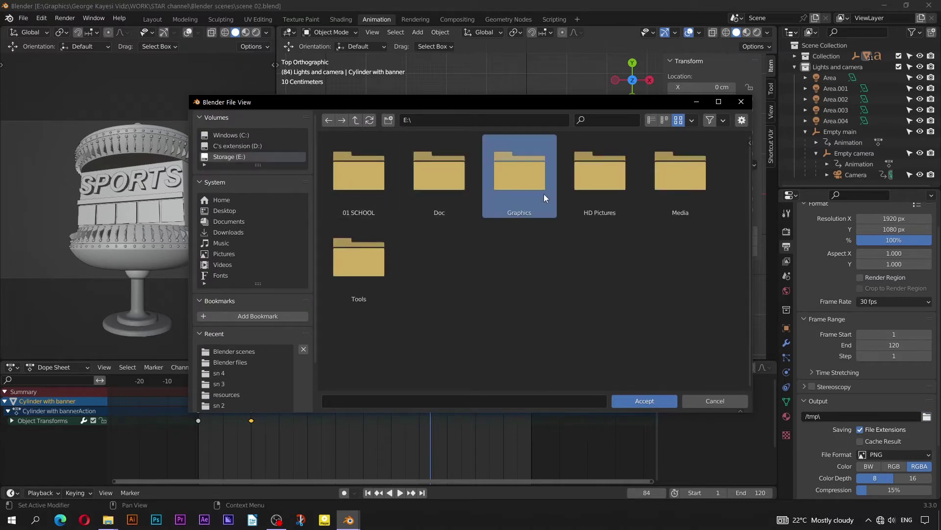
pyautogui.click(543, 193)
pyautogui.doubleClick(543, 194)
pyautogui.click(607, 192)
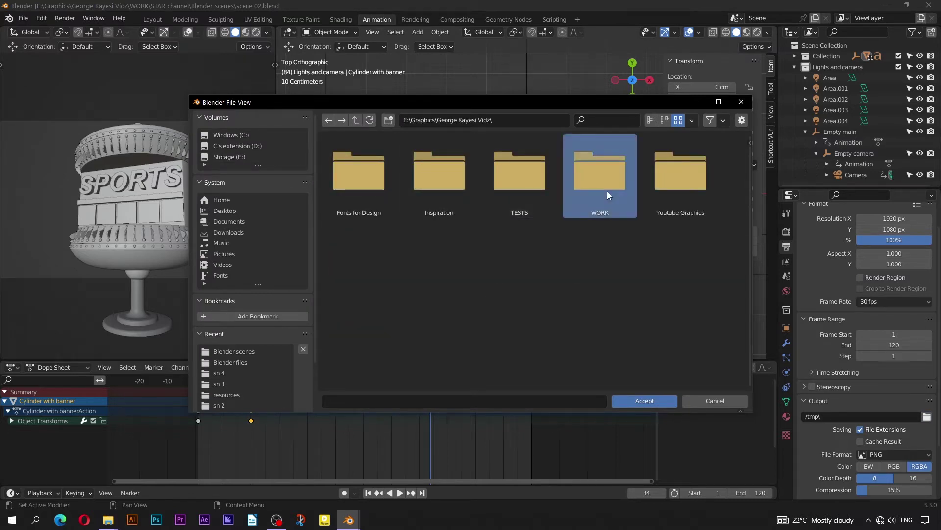
pyautogui.click(607, 191)
pyautogui.scroll(-3, 502, 276)
pyautogui.click(511, 287)
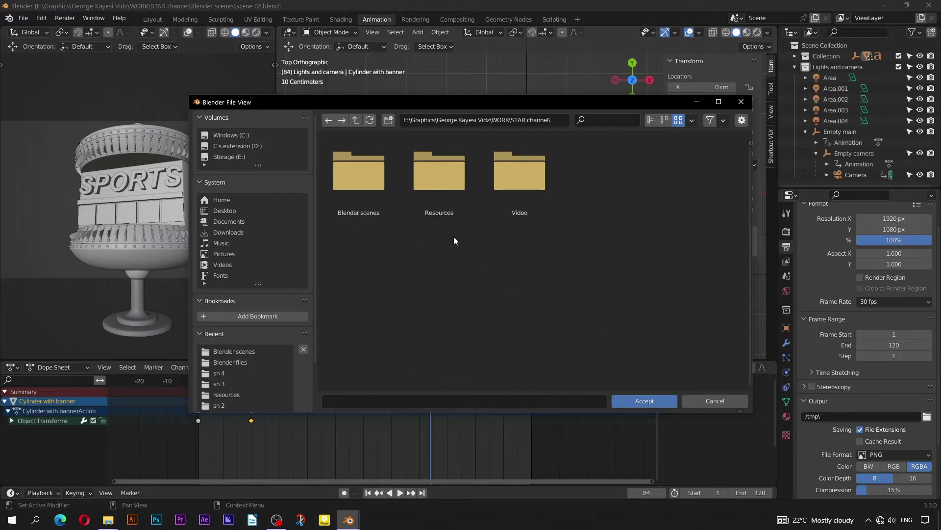
pyautogui.doubleClick(371, 181)
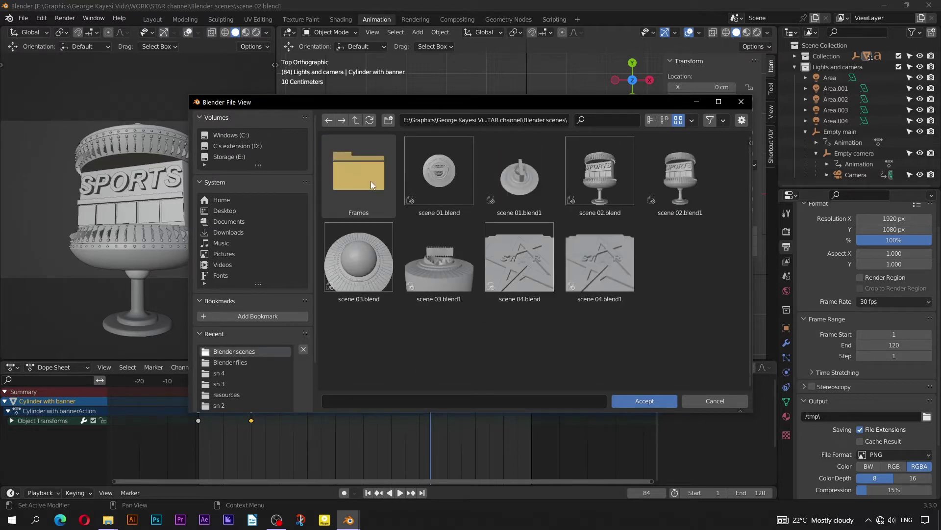
pyautogui.doubleClick(367, 179)
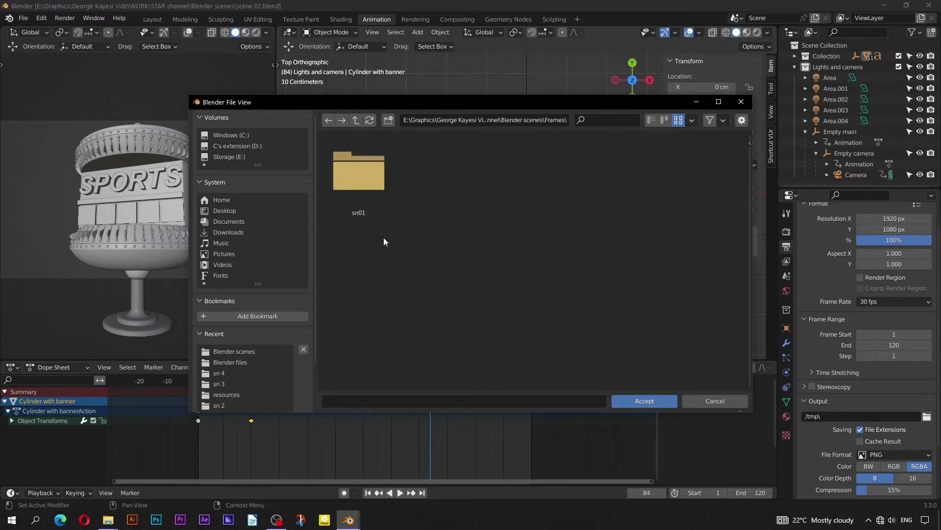
# Create folder sn02, set sn02 as output file name, and return to Layout.
pyautogui.click(391, 122)
pyautogui.write('s')
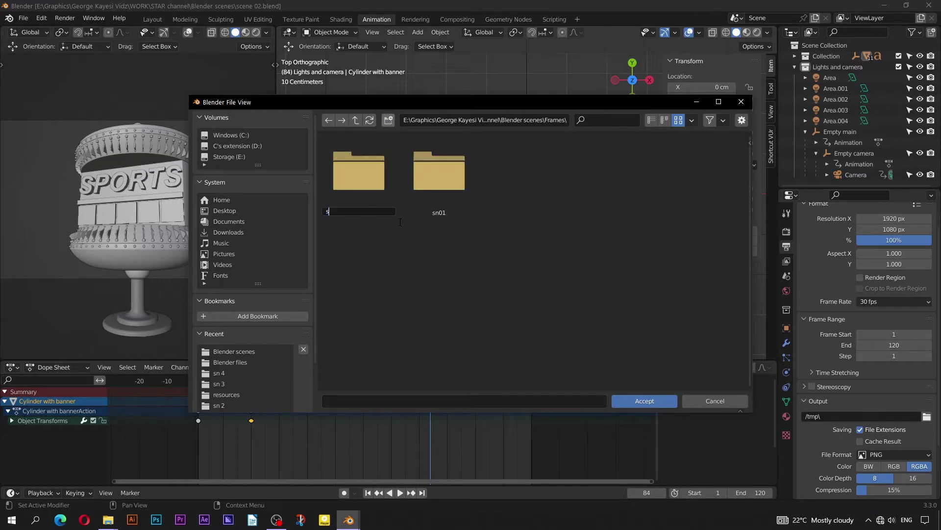
pyautogui.write('n02')
pyautogui.press('Return')
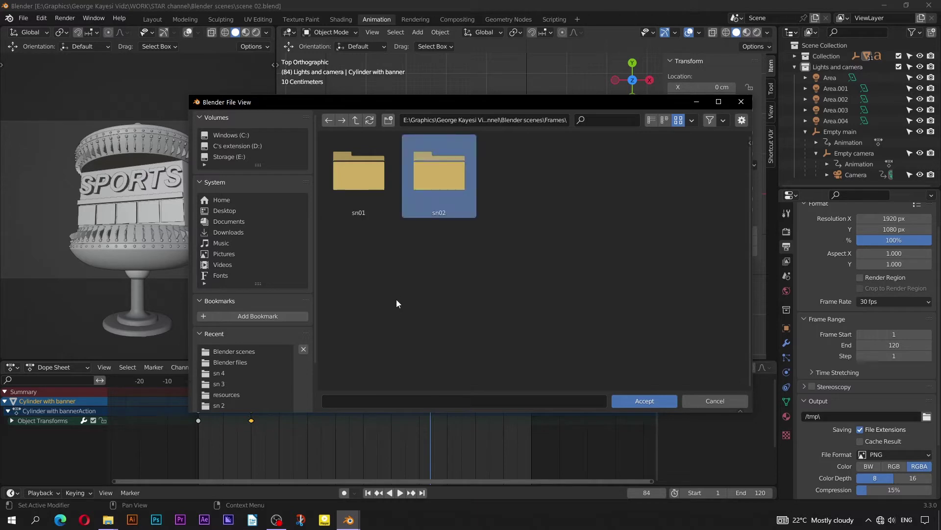
pyautogui.doubleClick(431, 182)
pyautogui.click(371, 397)
pyautogui.write('sn02')
pyautogui.click(638, 400)
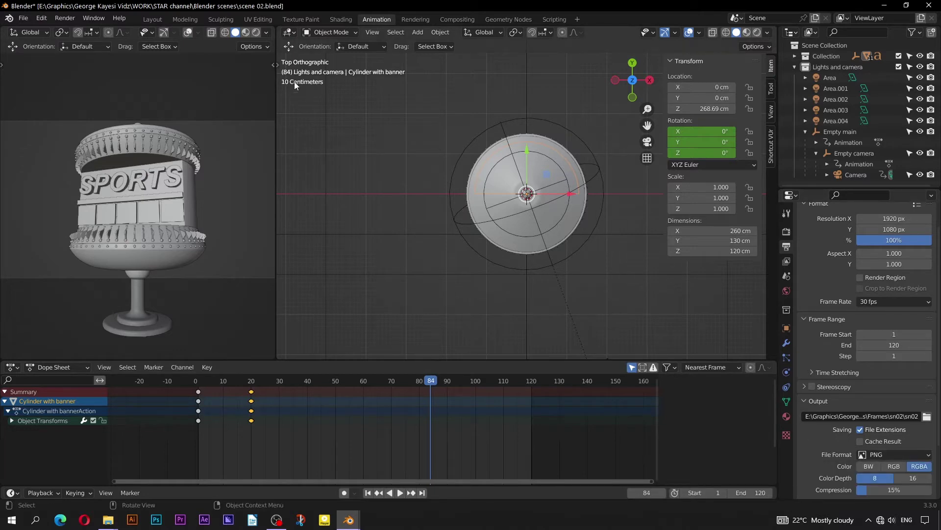
pyautogui.click(158, 21)
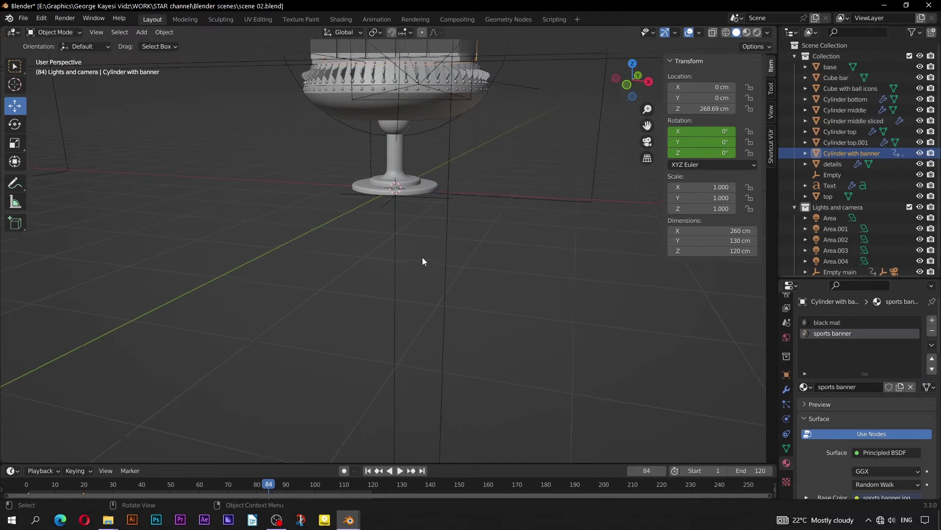
# View through the camera with Random solid colours and Cavity type Both.
pyautogui.press('KP_0')
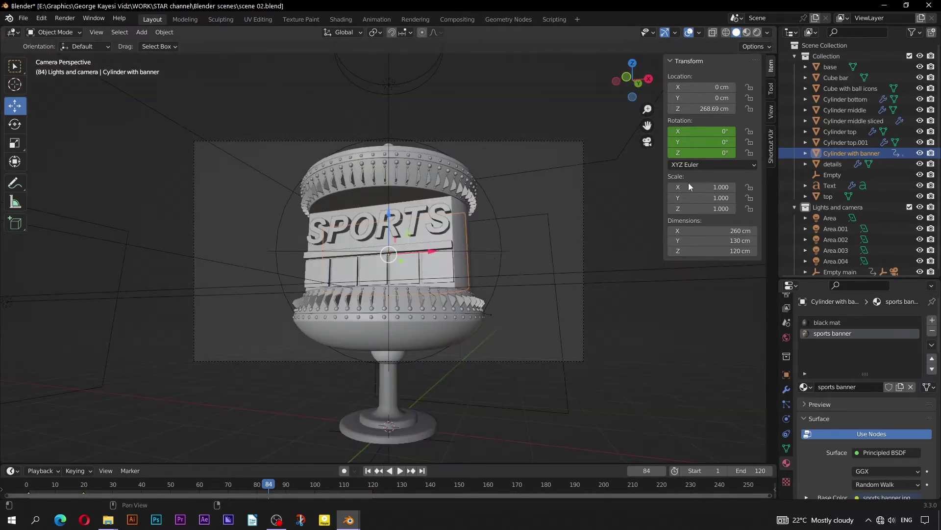
pyautogui.click(767, 32)
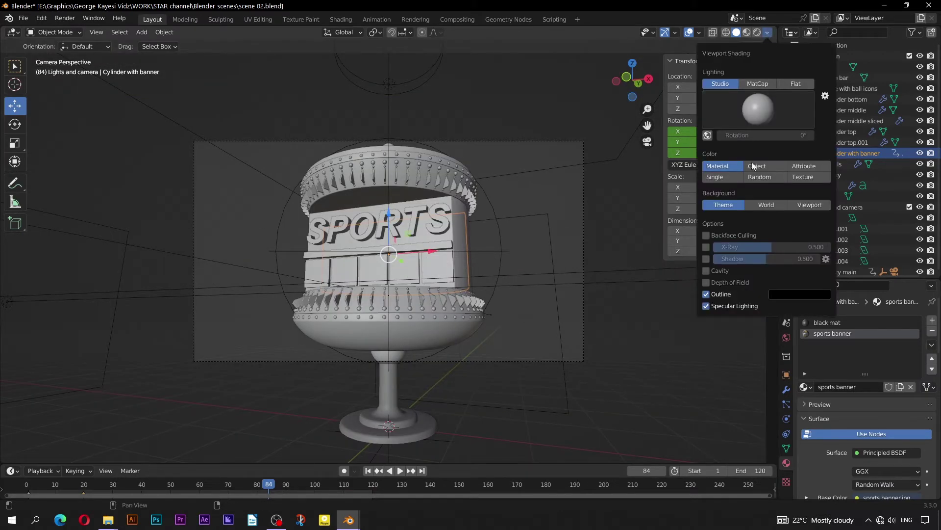
pyautogui.click(757, 176)
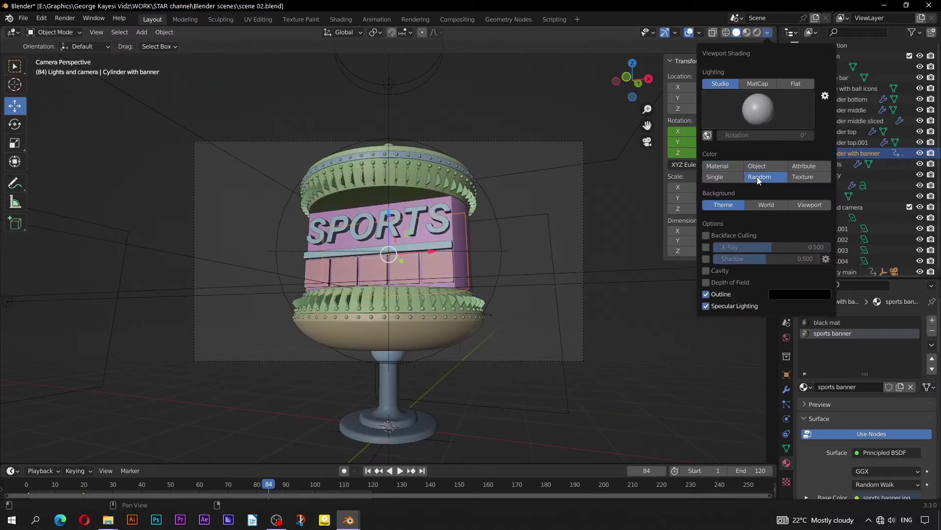
pyautogui.click(706, 270)
pyautogui.click(788, 273)
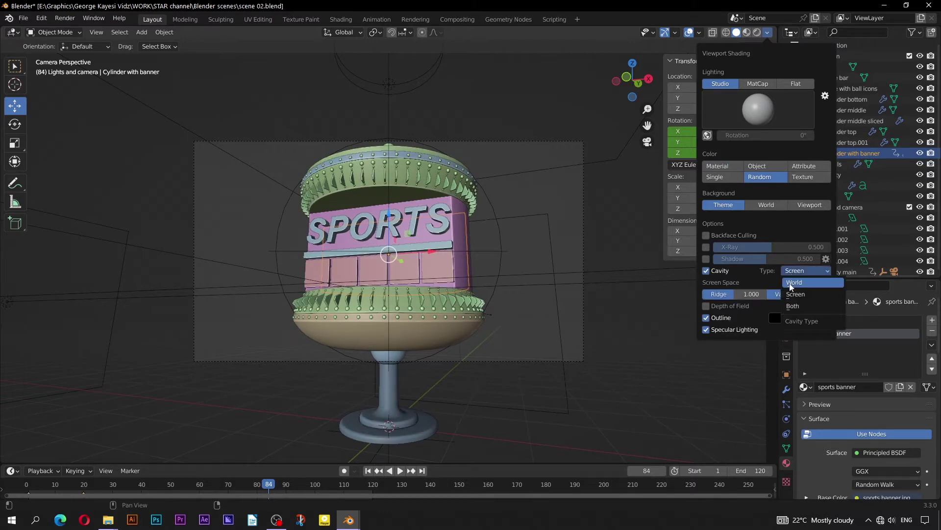
pyautogui.click(787, 302)
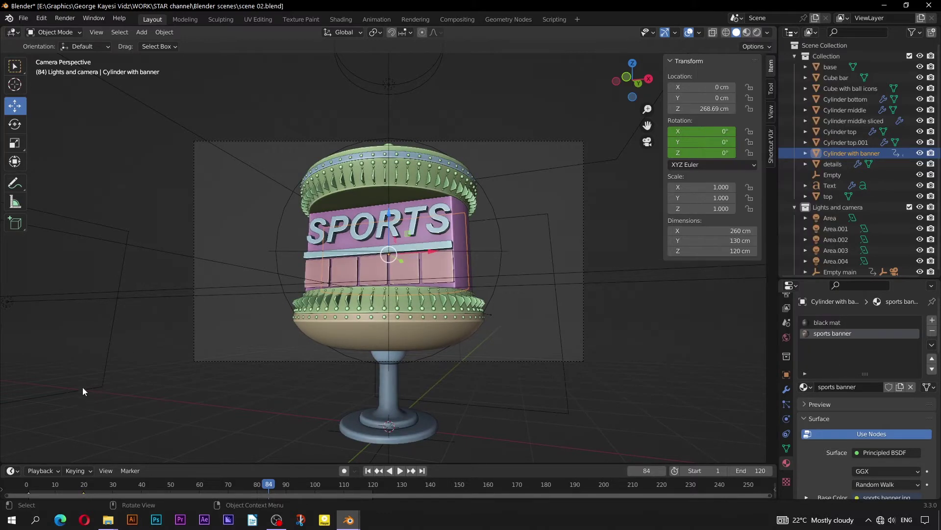
# Hide overlays and preview the SPORTS camera animation on the timeline.
pyautogui.moveTo(262, 484); pyautogui.dragTo(298, 449)
pyautogui.click(633, 342)
pyautogui.scroll(1, 633, 245)
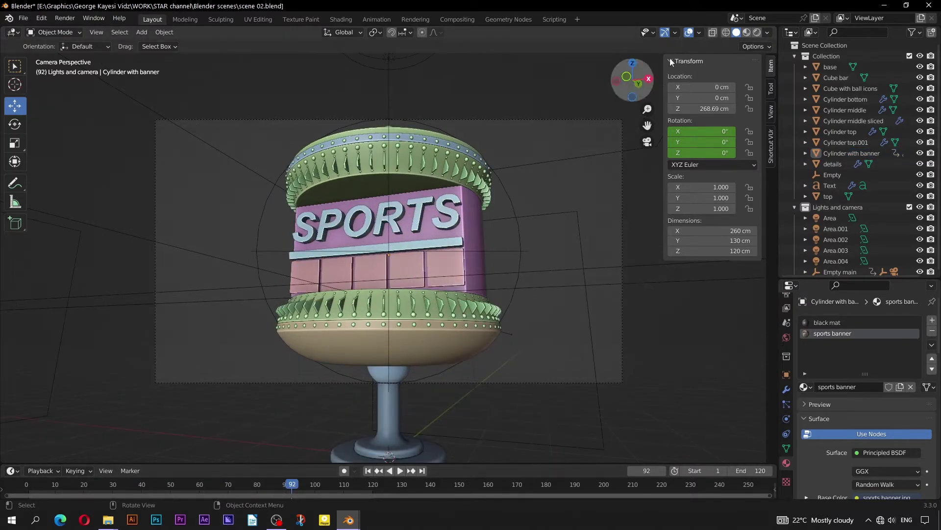
pyautogui.click(689, 32)
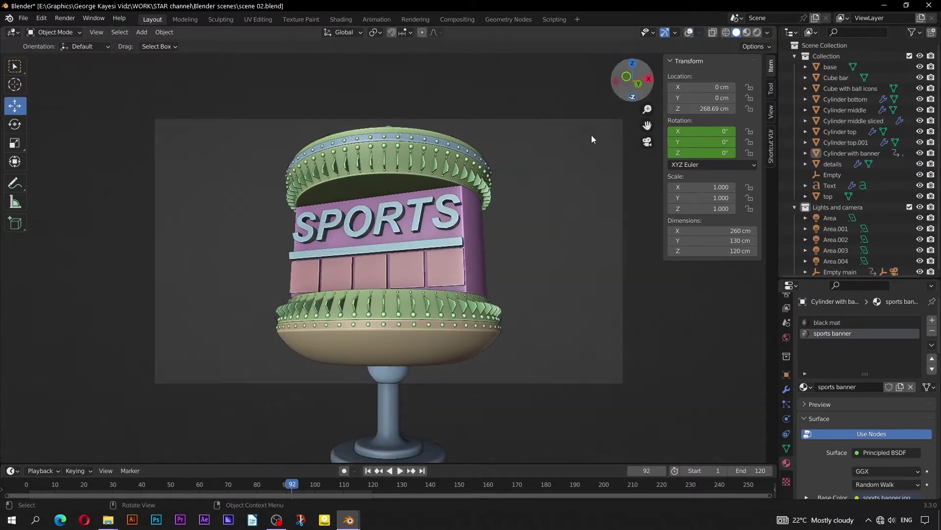
pyautogui.moveTo(284, 483); pyautogui.dragTo(7, 458)
pyautogui.press('space')
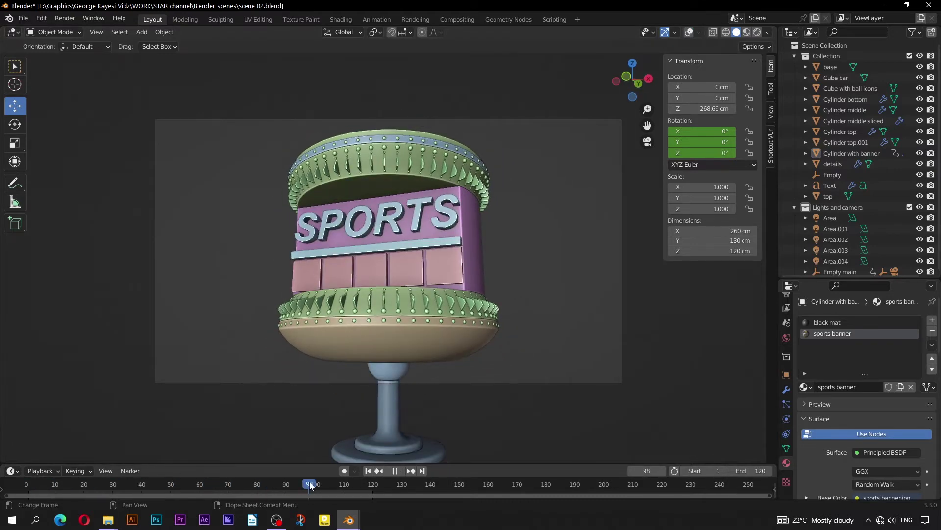
# Render a still viewport image of the camera view and close the render window.
pyautogui.click(96, 32)
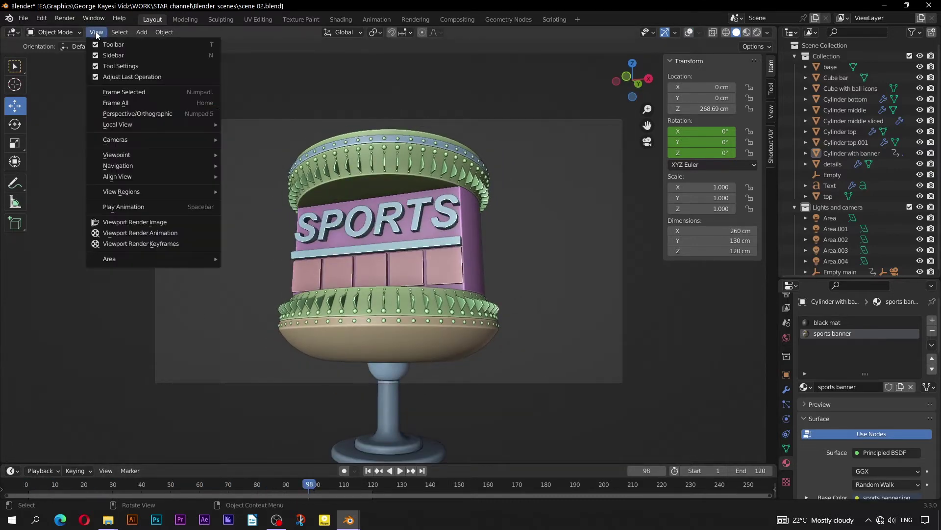
pyautogui.click(131, 222)
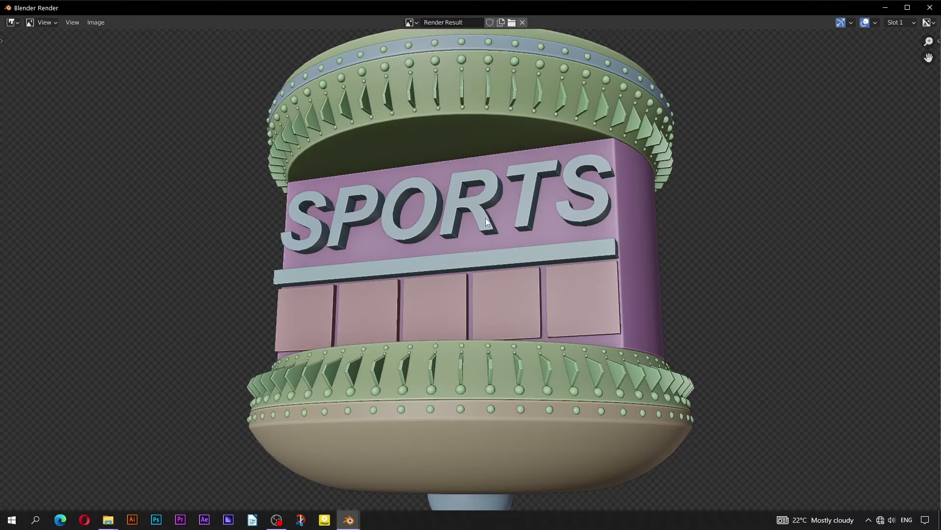
pyautogui.click(929, 7)
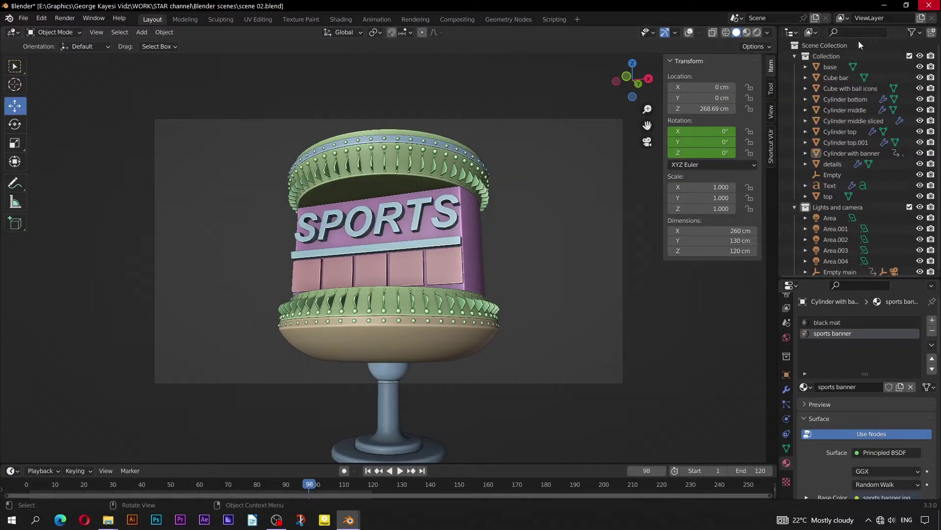
# Viewport-render the SPORTS animation and close the finished render window.
pyautogui.click(99, 36)
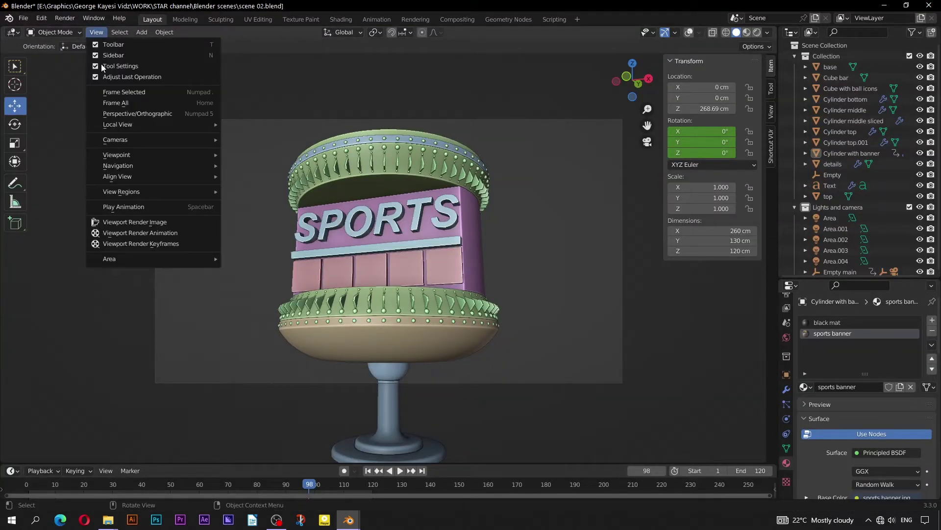
pyautogui.click(136, 232)
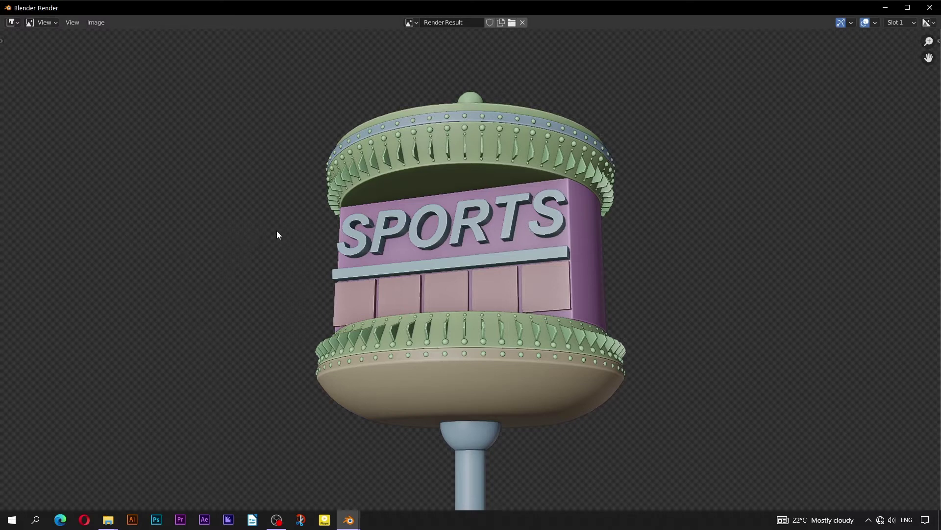
pyautogui.click(930, 7)
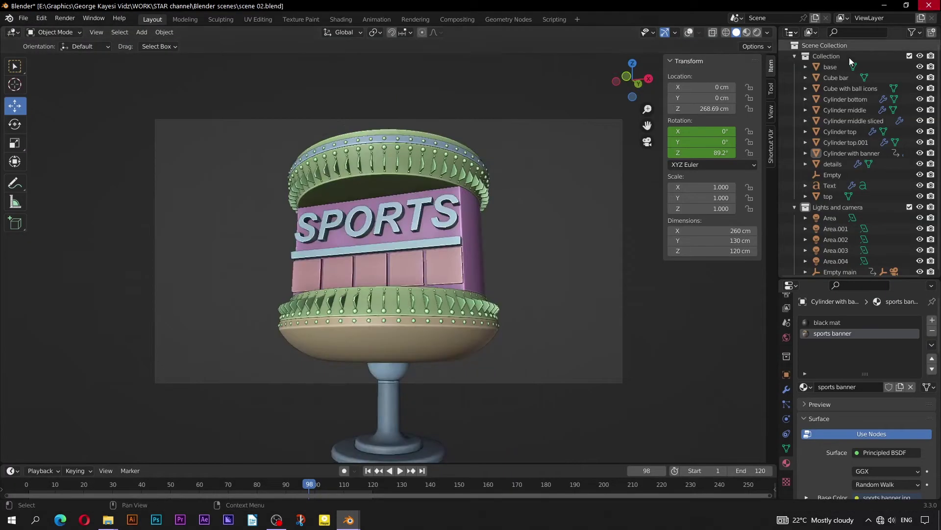
# In the scene 03 window, tick Film Transparent in Render properties and show Output properties.
pyautogui.moveTo(349, 518)
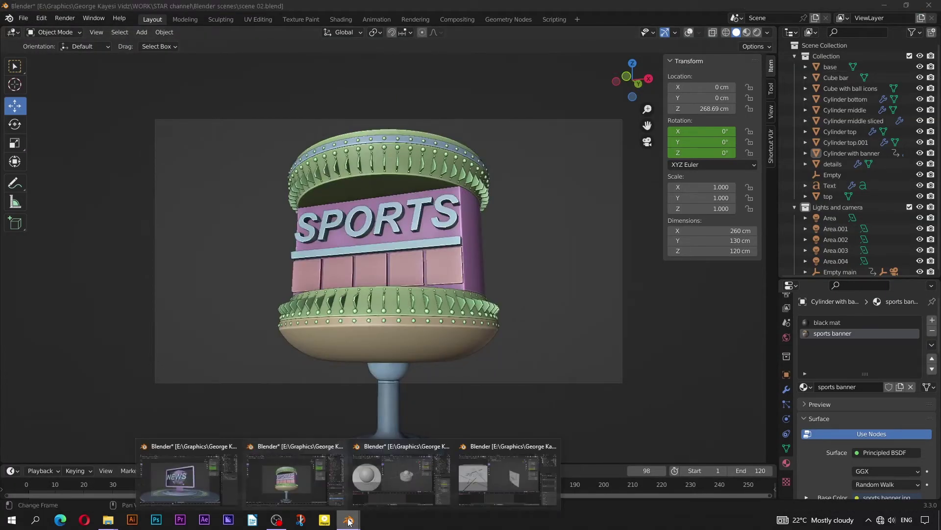
pyautogui.click(385, 478)
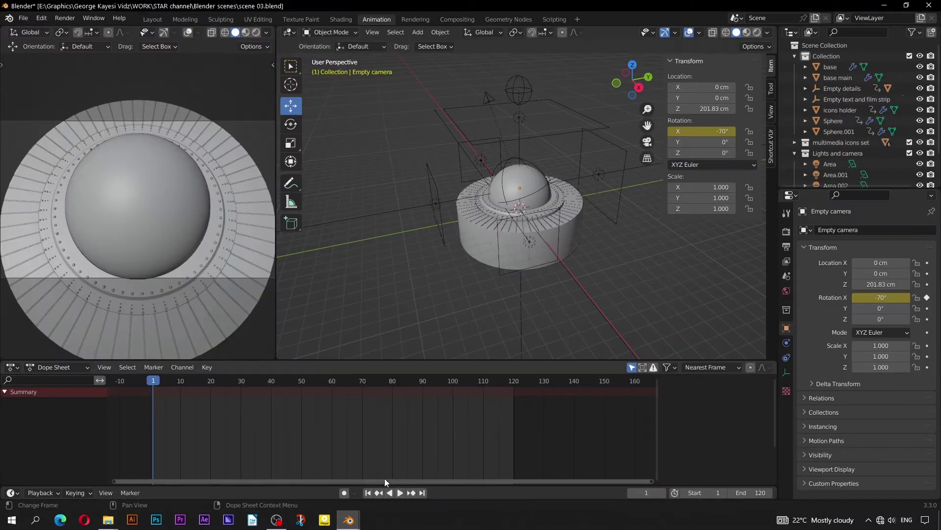
pyautogui.click(787, 231)
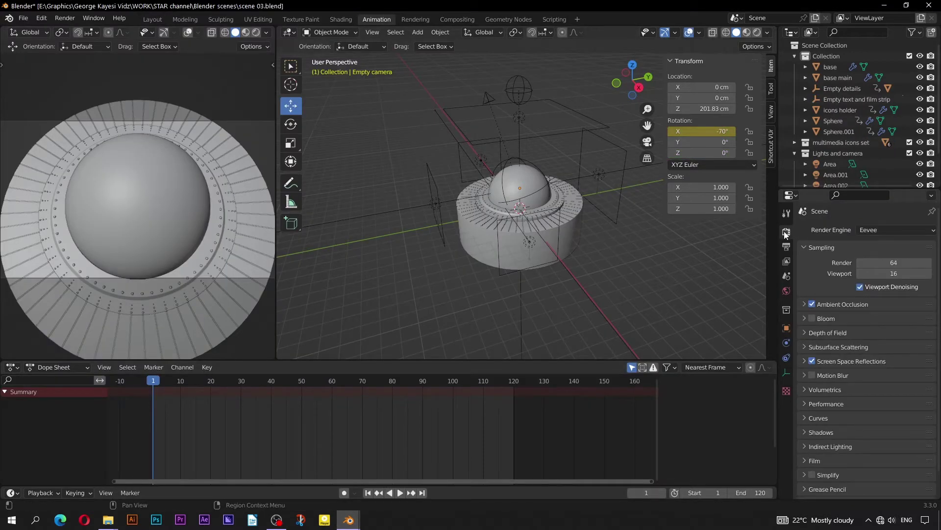
pyautogui.click(804, 460)
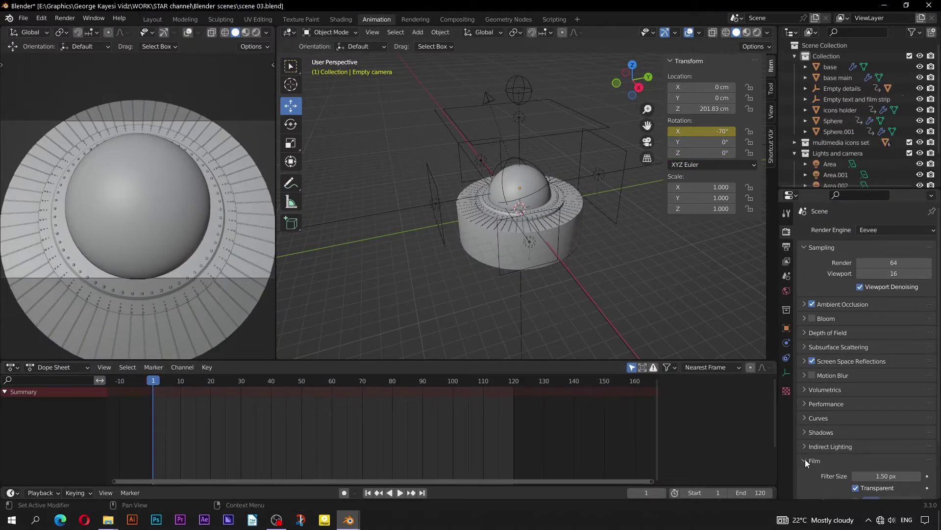
pyautogui.scroll(-2, 805, 459)
pyautogui.click(861, 449)
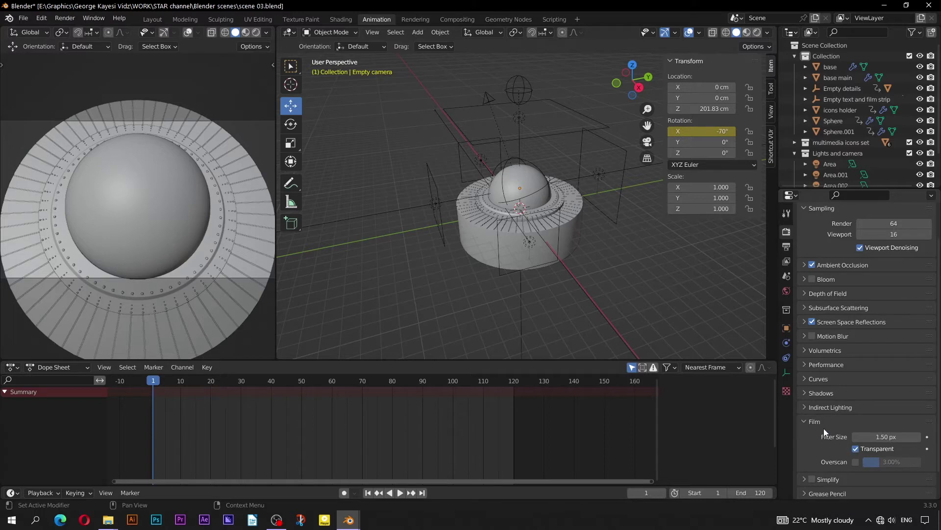
pyautogui.click(804, 421)
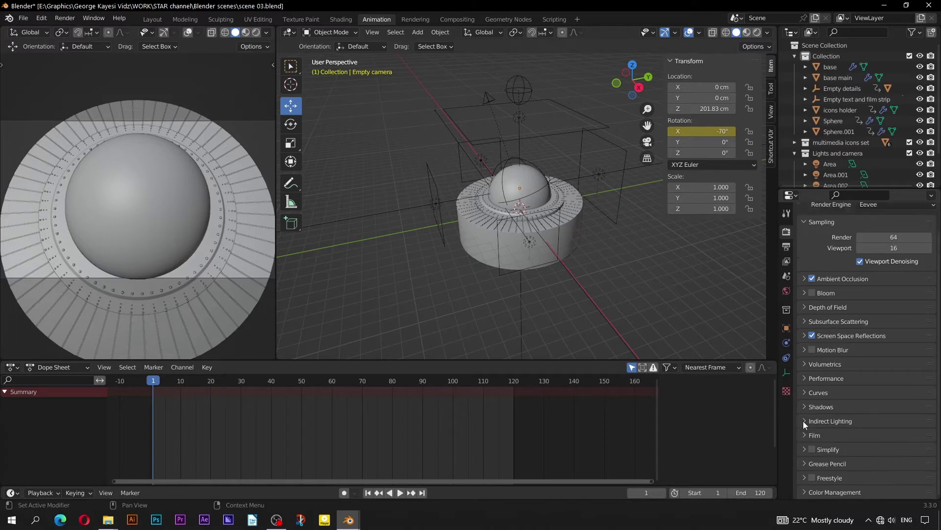
pyautogui.click(787, 248)
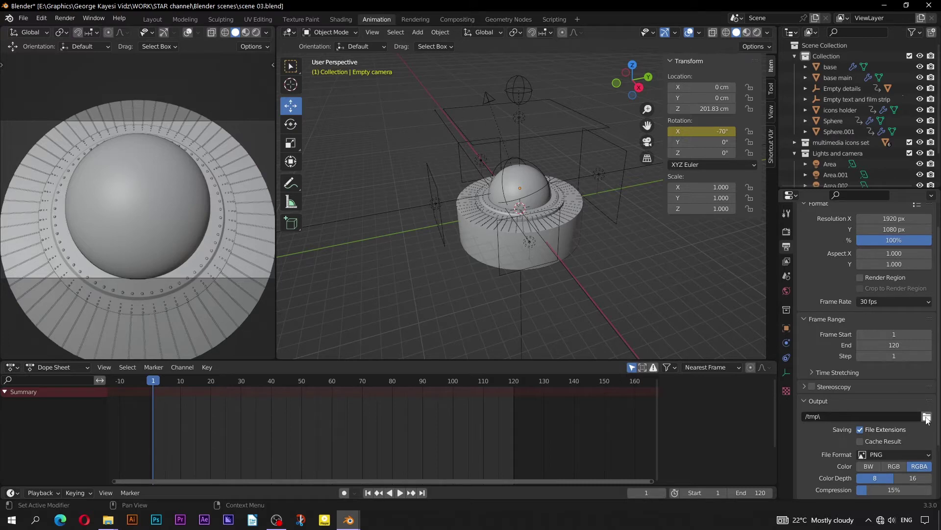
# Browse scene 03's output path to E:\Graphics\WORK\STAR channel\Blender scenes\Frames.
pyautogui.click(927, 416)
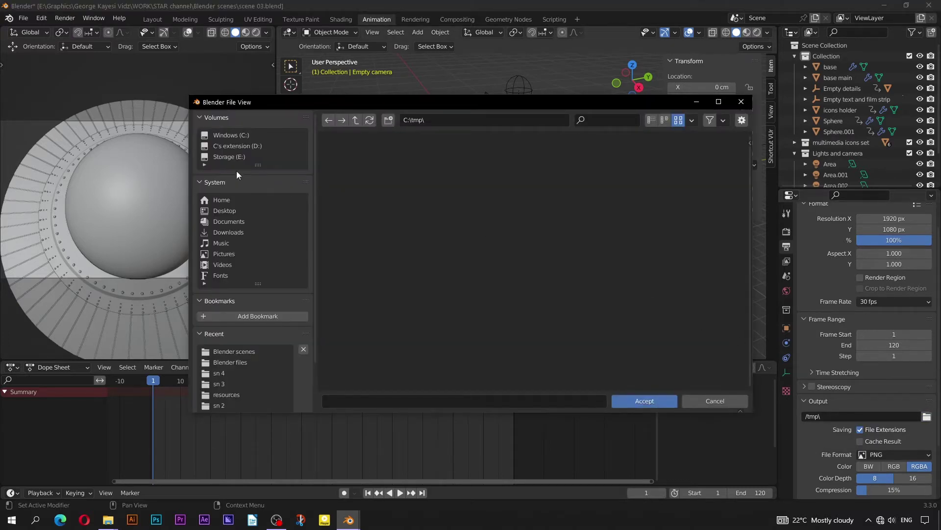
pyautogui.click(223, 157)
pyautogui.doubleClick(540, 193)
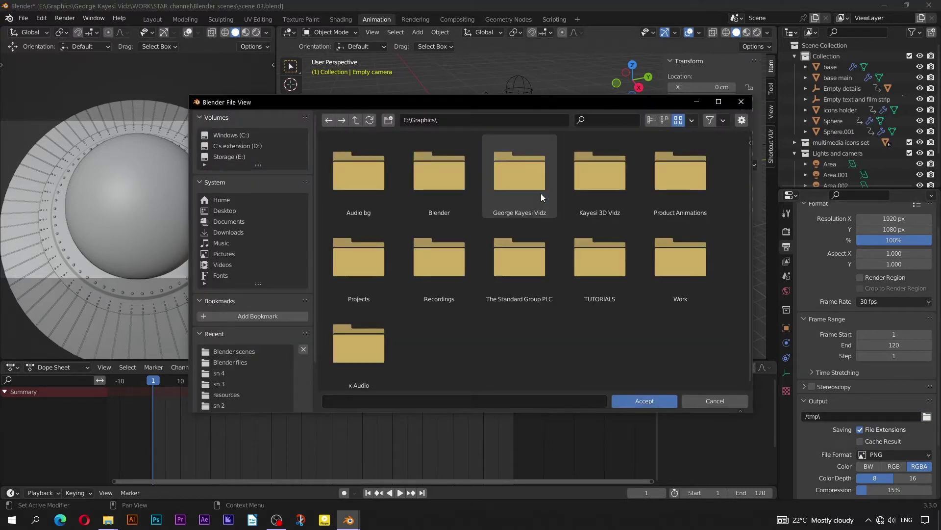
pyautogui.doubleClick(538, 193)
pyautogui.doubleClick(589, 195)
pyautogui.scroll(-2, 432, 293)
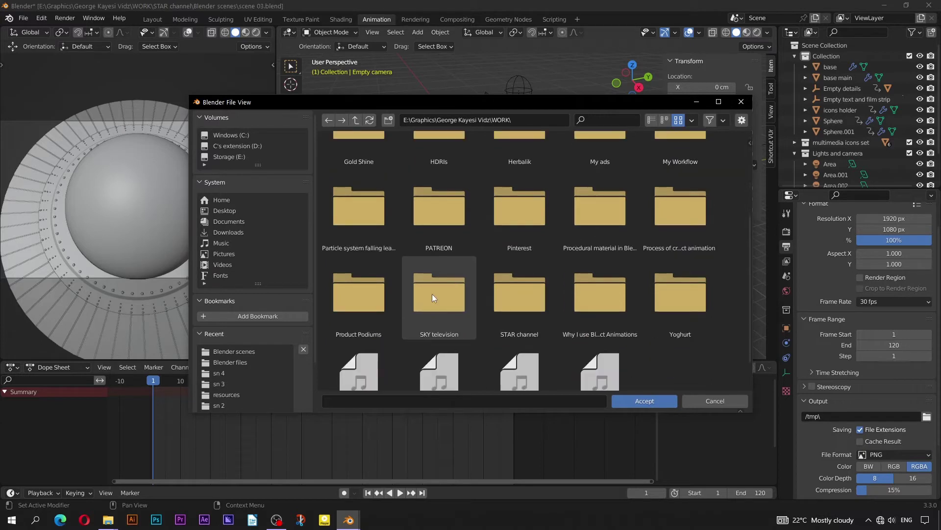
pyautogui.doubleClick(432, 294)
pyautogui.doubleClick(354, 190)
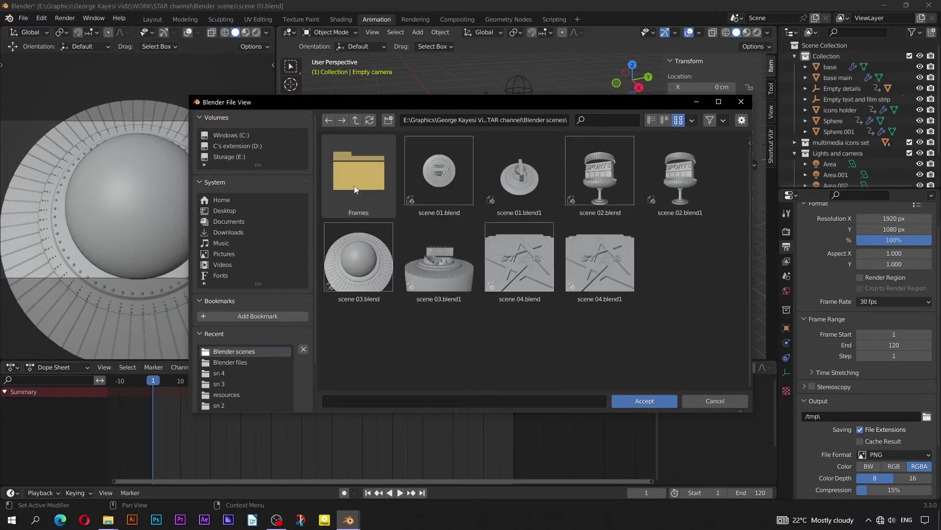
pyautogui.doubleClick(354, 189)
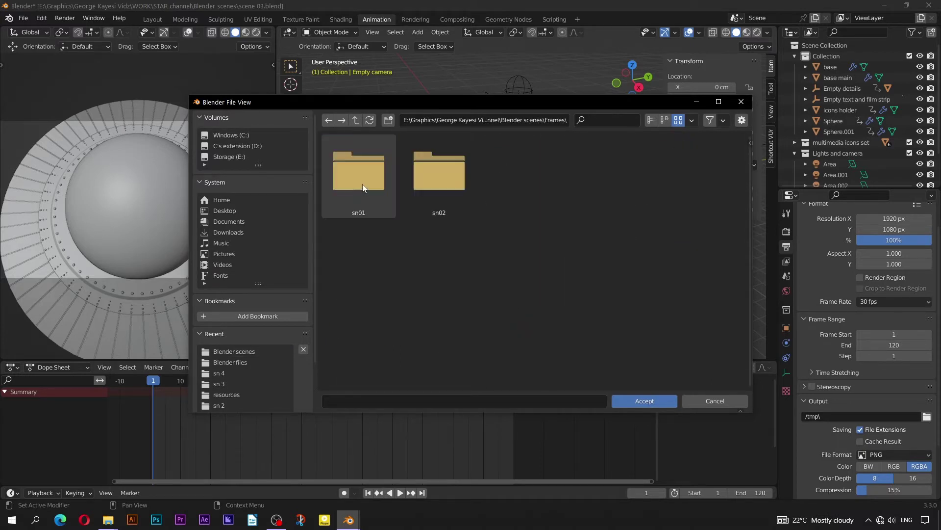
# Create an sn03 folder in Frames and accept it with sn03 as the output file name.
pyautogui.click(389, 121)
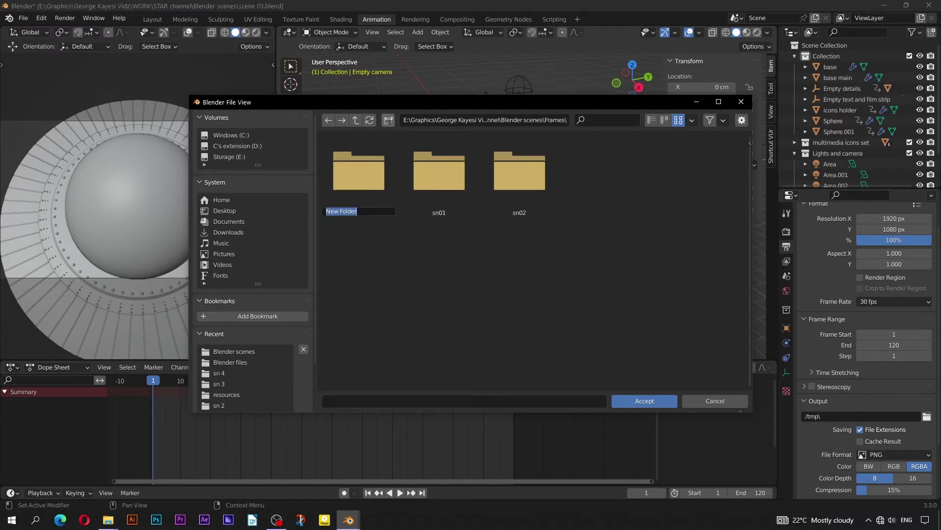
pyautogui.write('sn03')
pyautogui.press('Return')
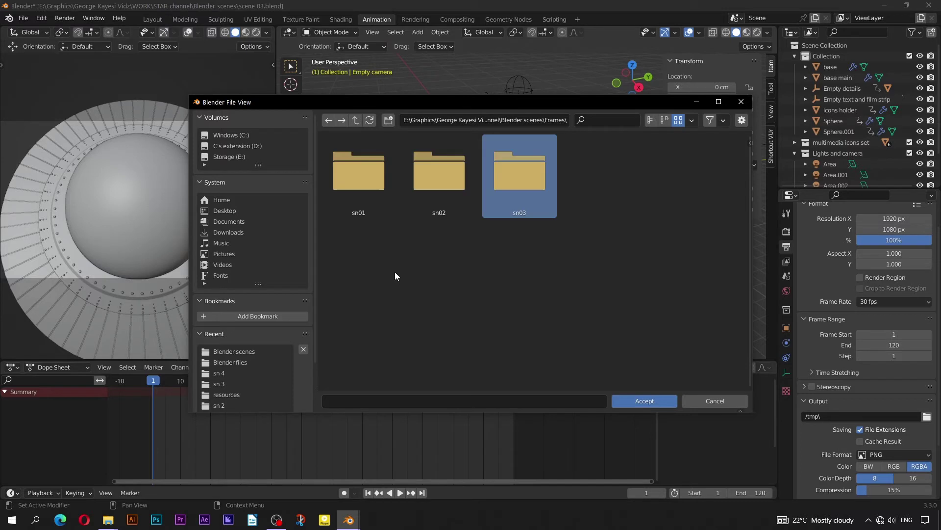
pyautogui.doubleClick(525, 187)
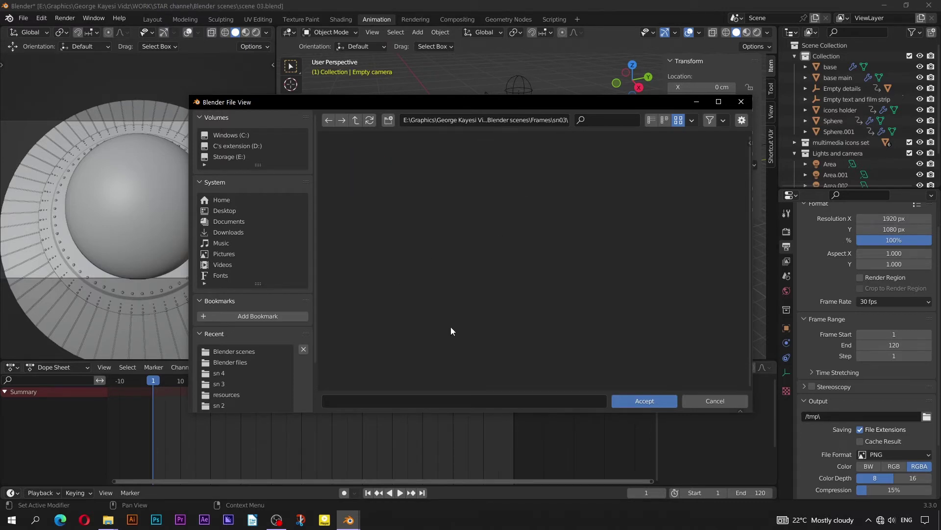
pyautogui.click(415, 400)
pyautogui.write('sn03')
pyautogui.click(626, 404)
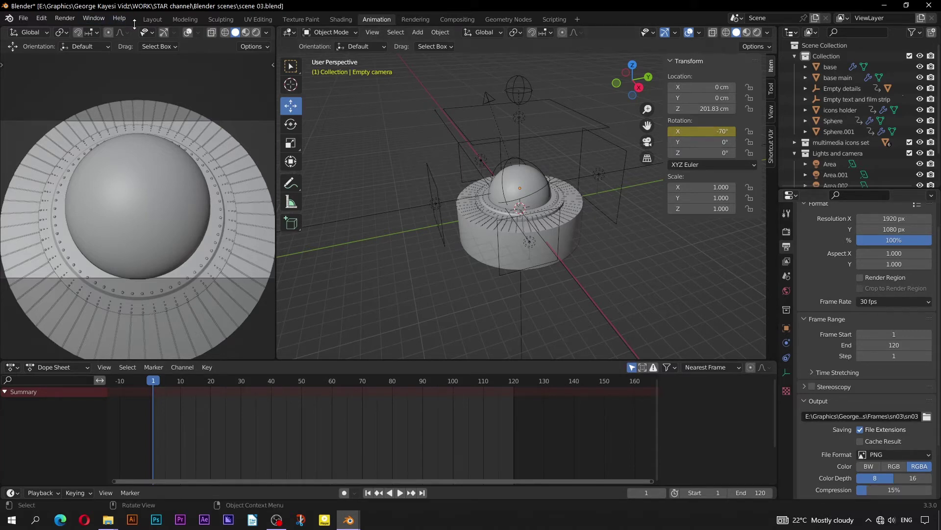
# View through the camera with Random colour, cavity type Both, overlays hidden, at frame 105.
pyautogui.click(151, 20)
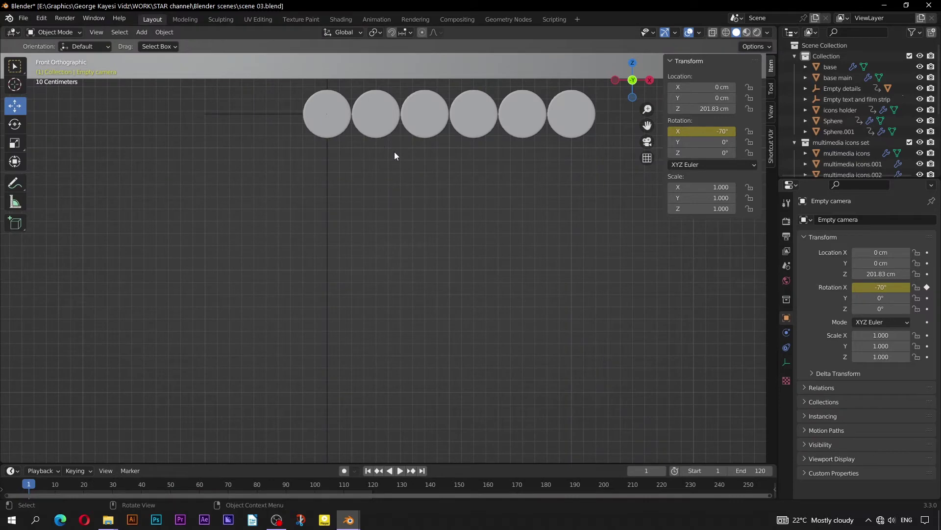
pyautogui.press('KP_0')
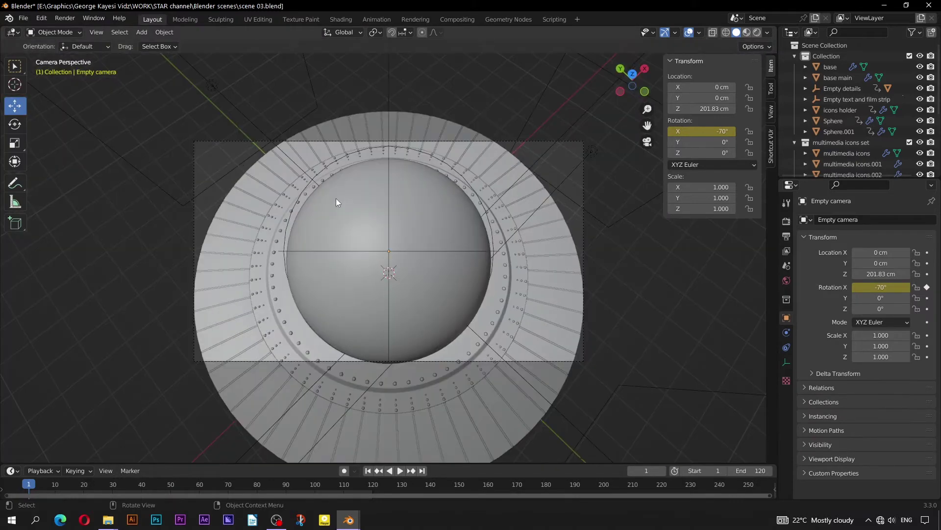
pyautogui.click(767, 32)
pyautogui.click(755, 178)
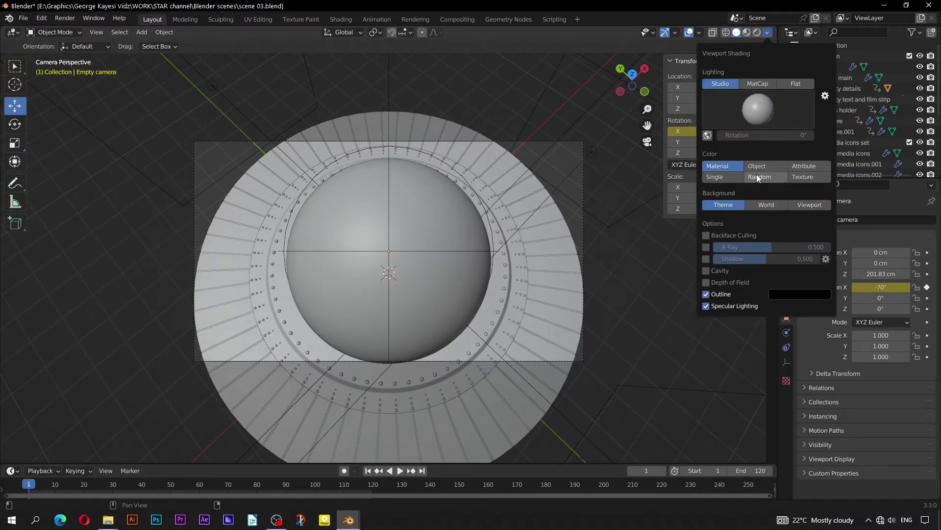
pyautogui.click(707, 271)
pyautogui.click(790, 271)
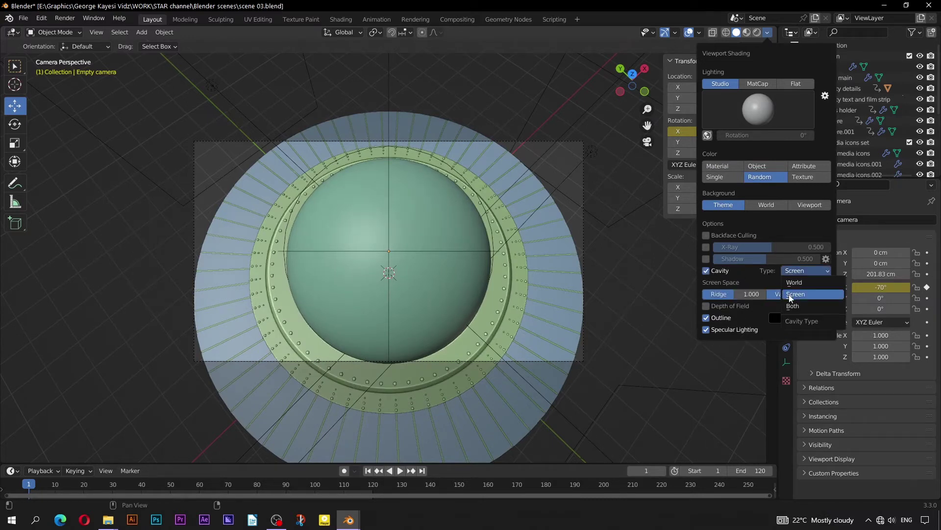
pyautogui.click(789, 305)
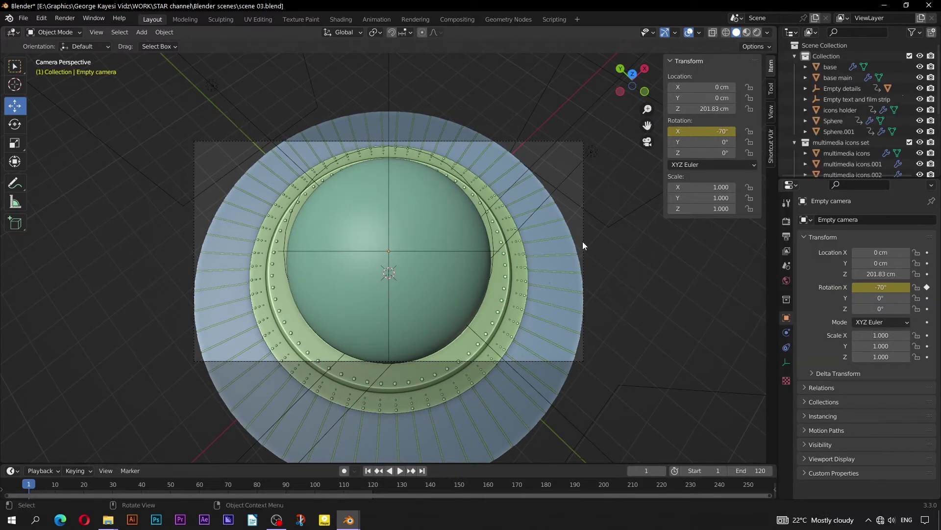
pyautogui.click(689, 32)
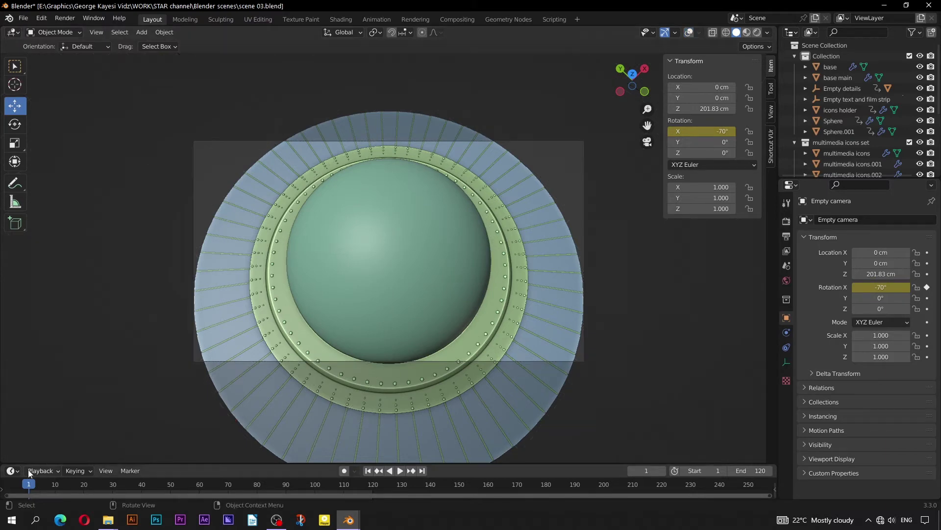
pyautogui.moveTo(29, 487); pyautogui.dragTo(329, 500)
# Run View > Viewport Render Animation for the ENTERTAINMENT scene, then close the render window.
pyautogui.click(97, 32)
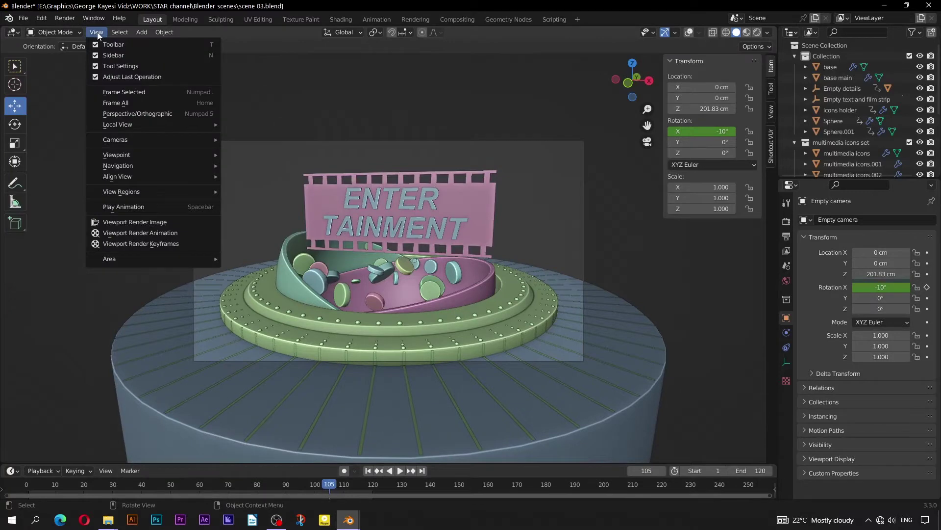
pyautogui.click(134, 234)
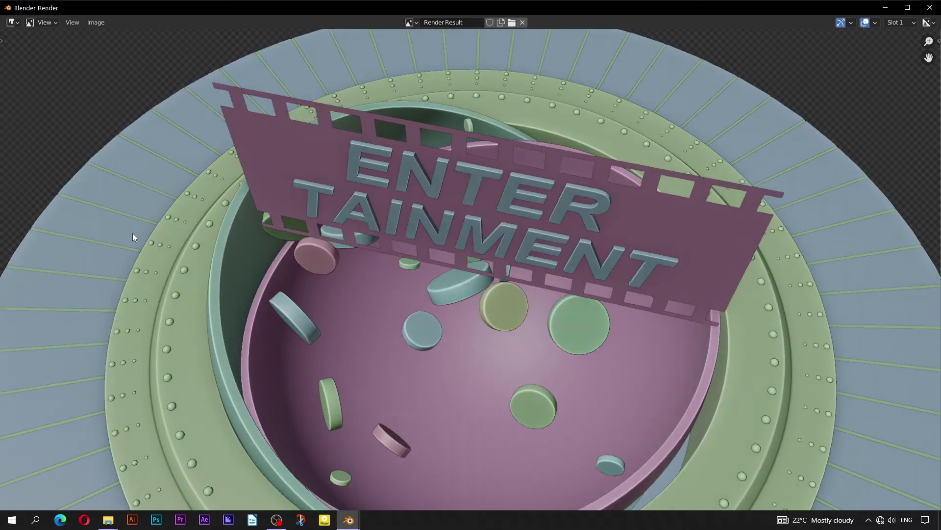
pyautogui.click(930, 7)
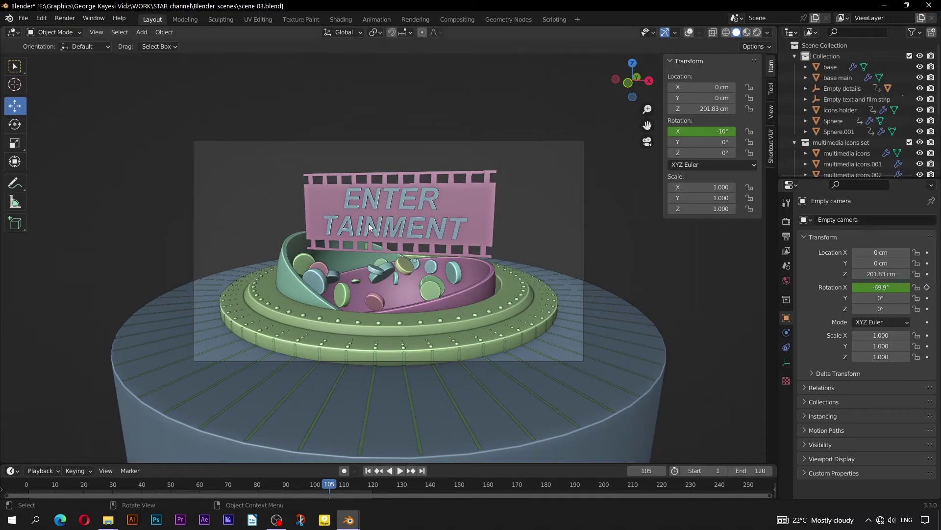
# In the scene 04 window, turn on Film > Transparent in the Render properties.
pyautogui.moveTo(349, 519)
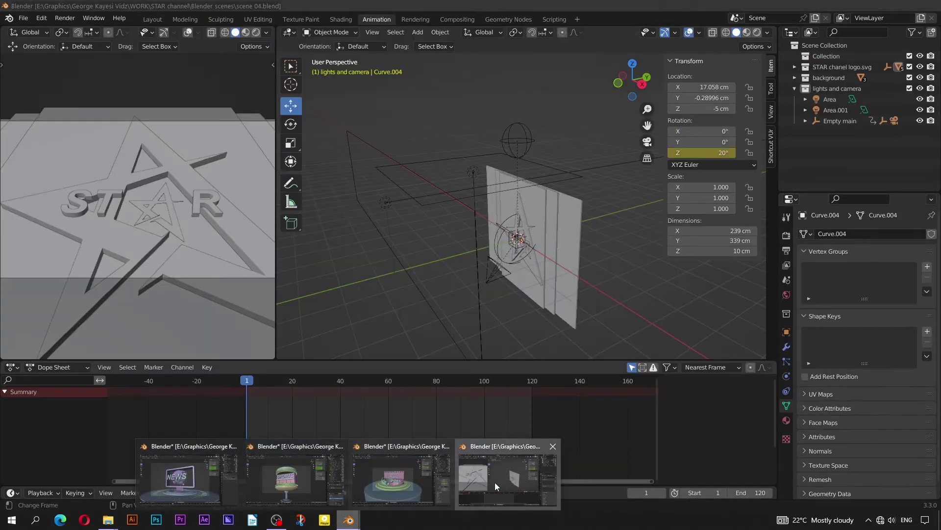
pyautogui.click(495, 482)
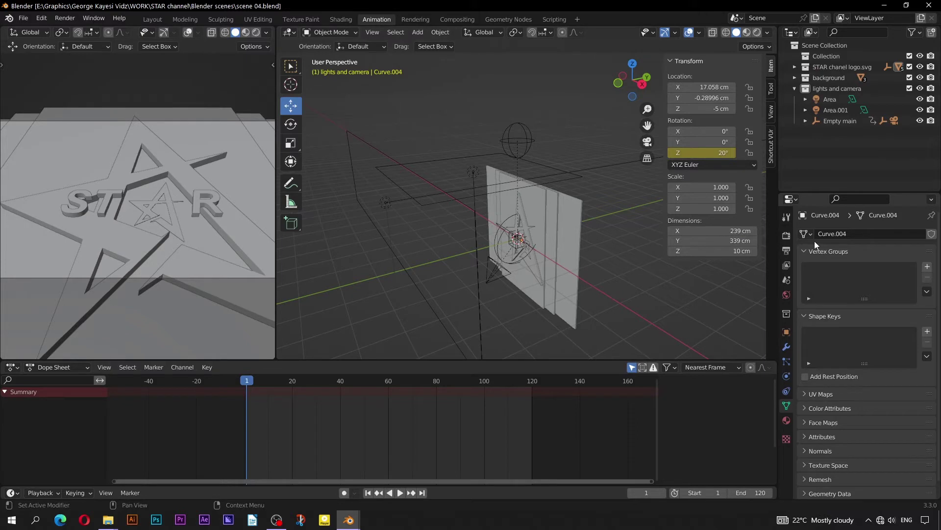
pyautogui.click(787, 236)
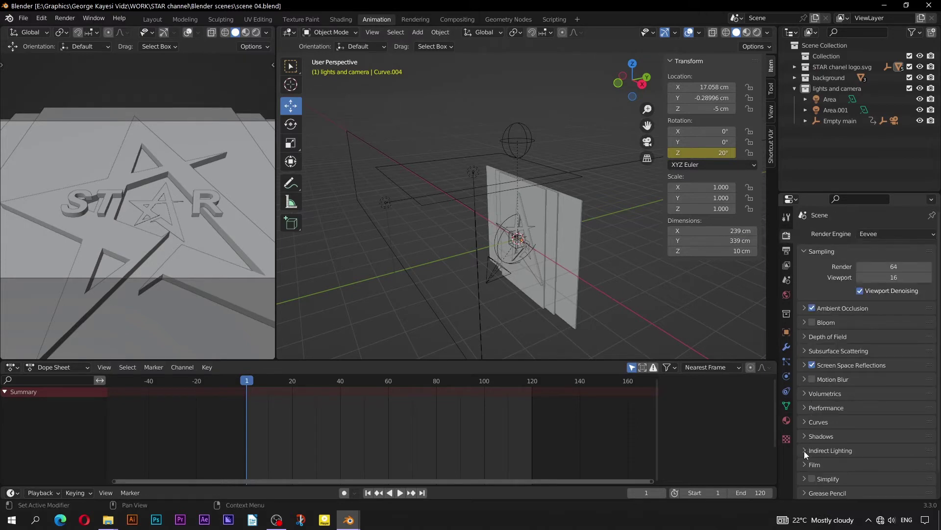
pyautogui.click(807, 464)
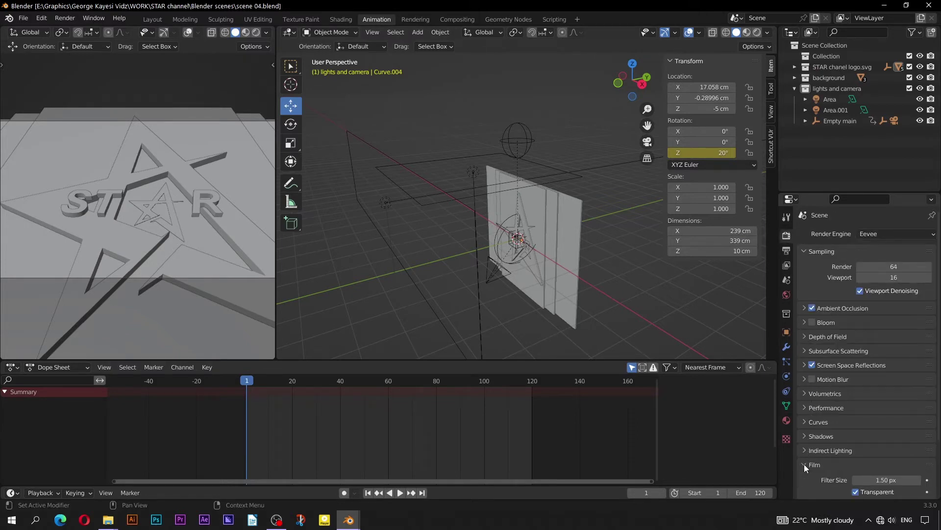
pyautogui.scroll(-4, 809, 458)
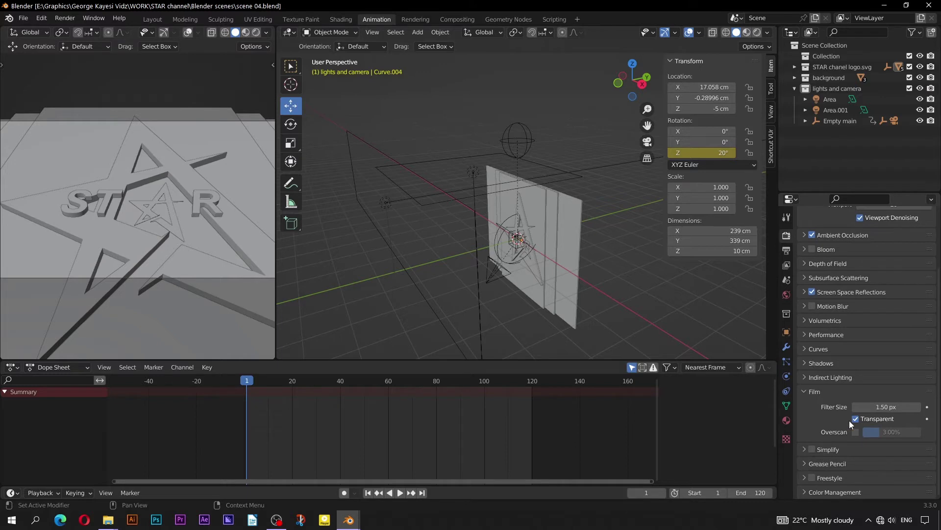
pyautogui.click(802, 390)
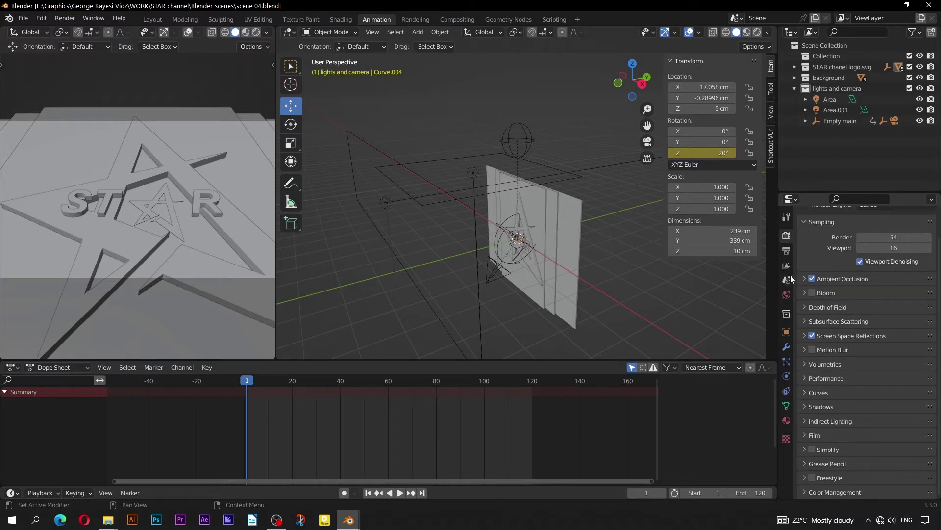
# Browse scene 04's output path to E:\Graphics\WORK\STAR channel\Blender scenes\Frames.
pyautogui.click(787, 251)
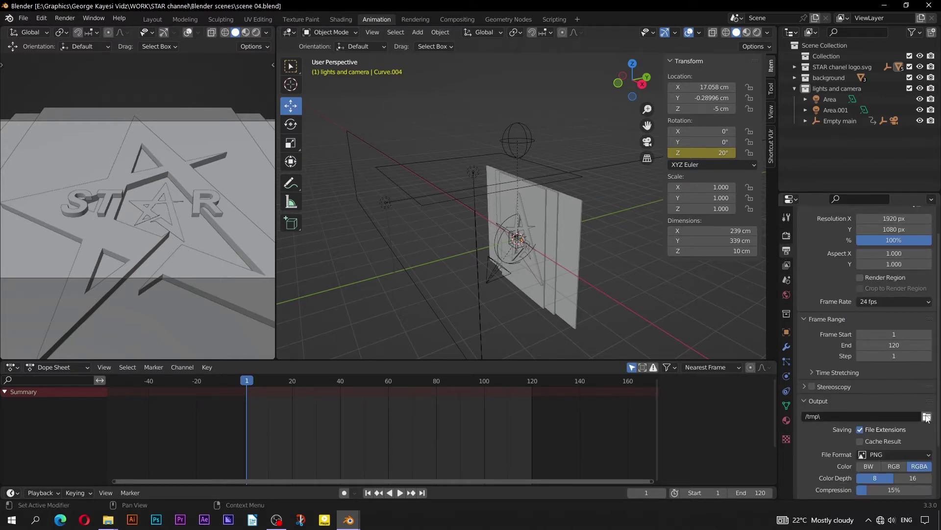
pyautogui.click(927, 417)
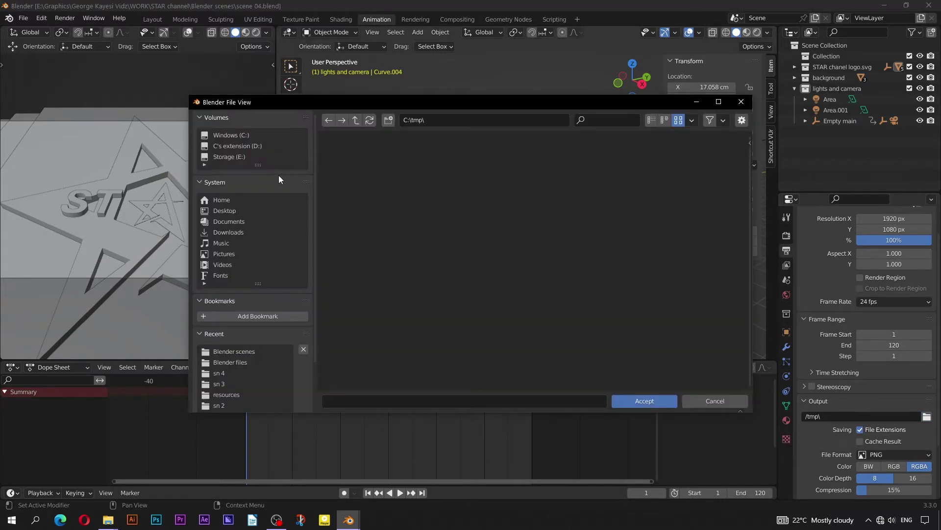
pyautogui.click(237, 157)
pyautogui.doubleClick(514, 177)
pyautogui.doubleClick(513, 177)
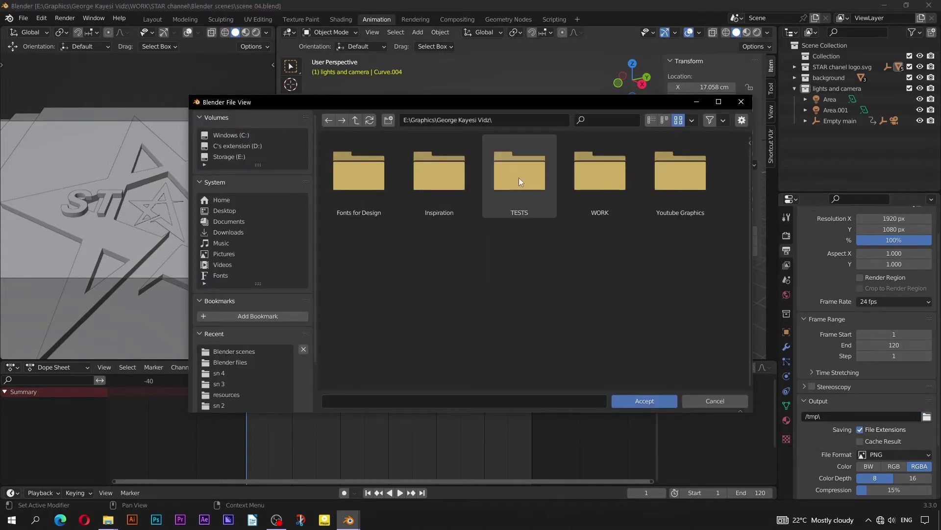
pyautogui.doubleClick(603, 189)
pyautogui.scroll(-5, 509, 307)
pyautogui.doubleClick(511, 266)
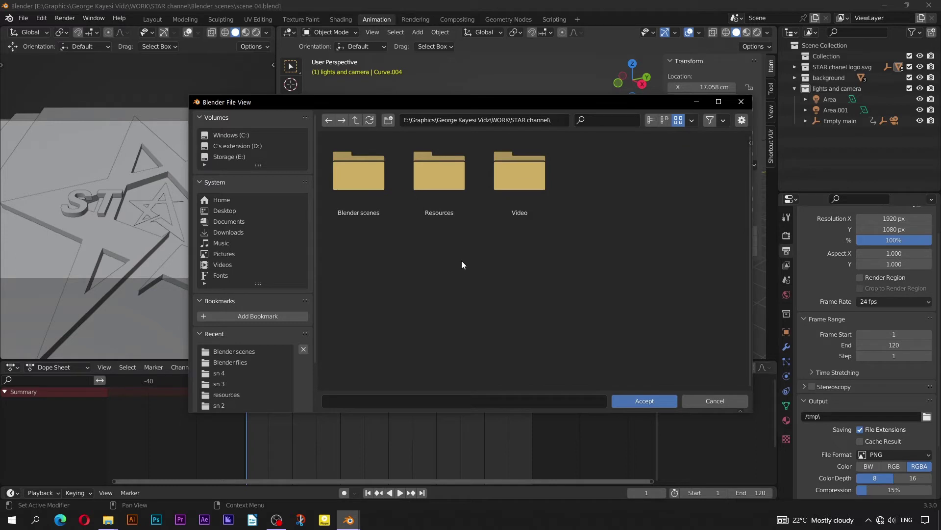
pyautogui.doubleClick(357, 178)
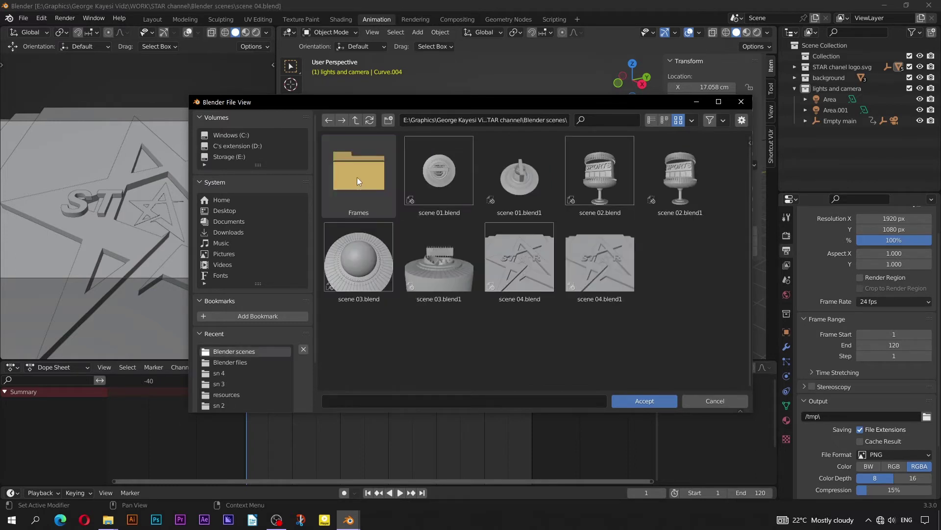
pyautogui.doubleClick(367, 176)
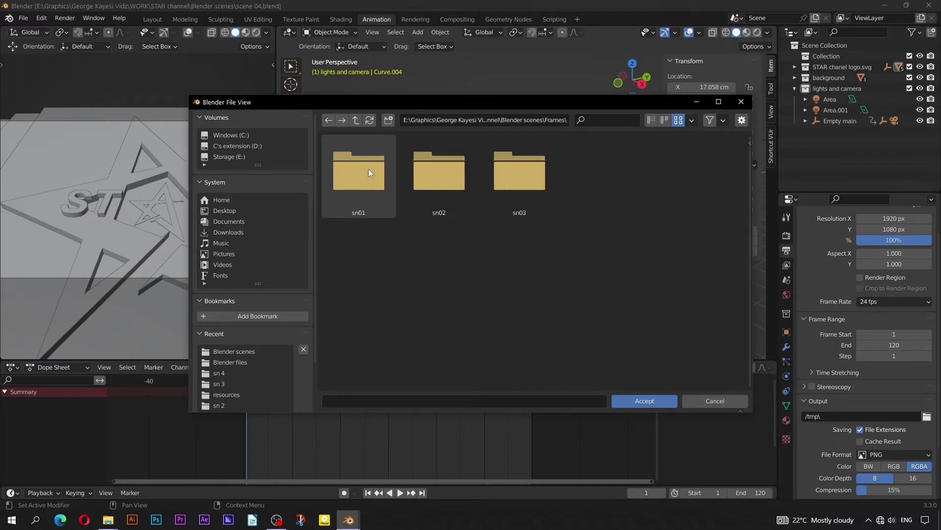
# Create an sn04 folder in Frames and accept it with sn04 as the output file name.
pyautogui.click(389, 123)
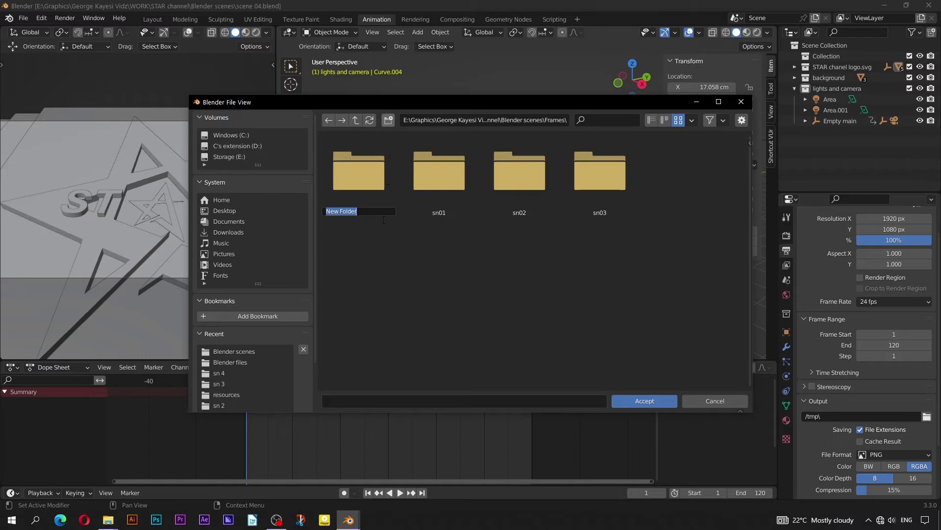
pyautogui.write('sn04')
pyautogui.press('Return')
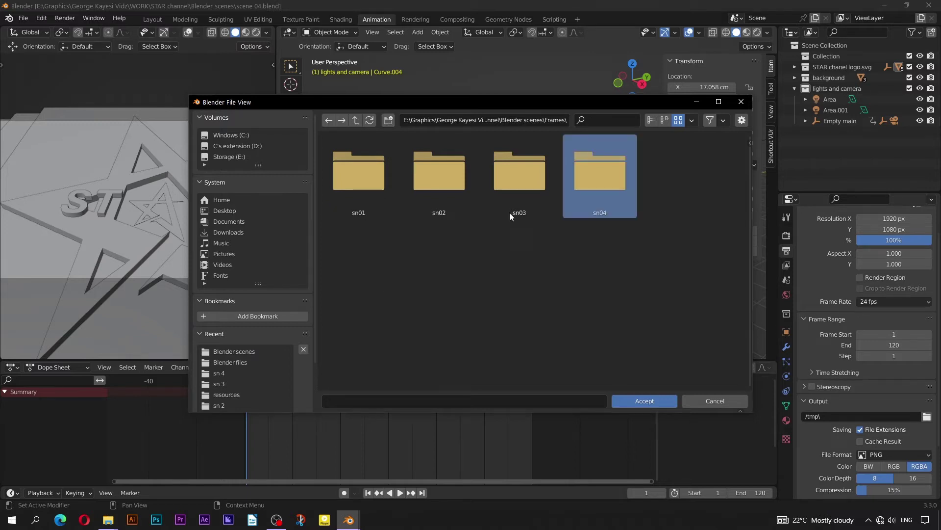
pyautogui.doubleClick(603, 184)
pyautogui.click(411, 401)
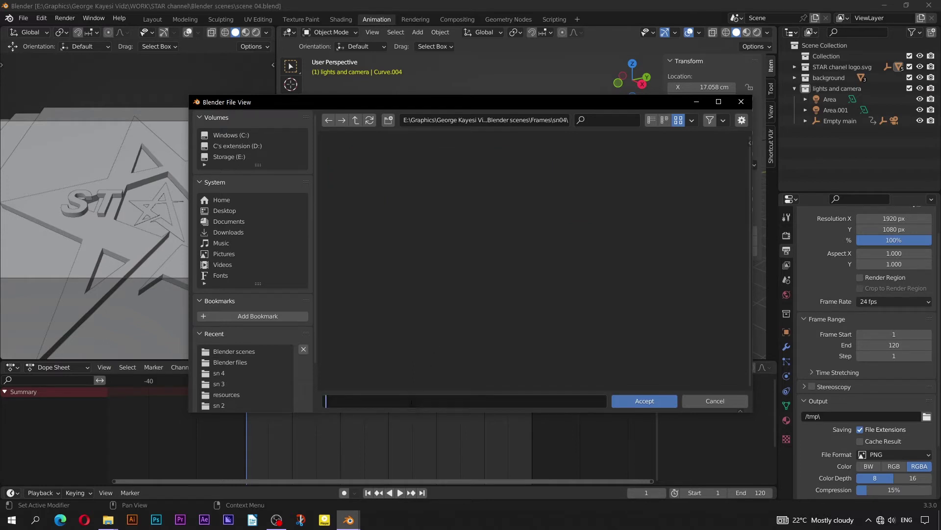
pyautogui.write('sn04')
pyautogui.click(630, 400)
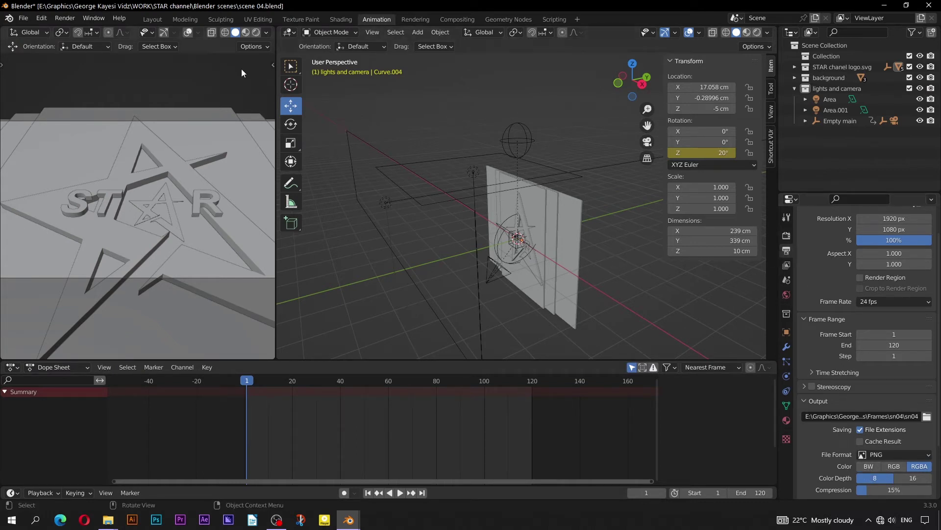
# In Layout, view through the camera with cavity shading type Both and overlays hidden.
pyautogui.click(149, 18)
pyautogui.press('KP_0')
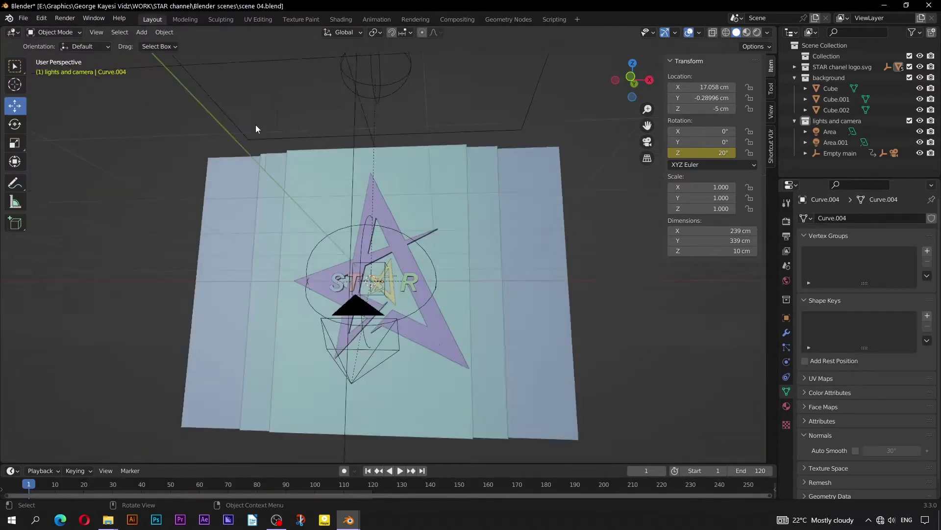
pyautogui.click(768, 33)
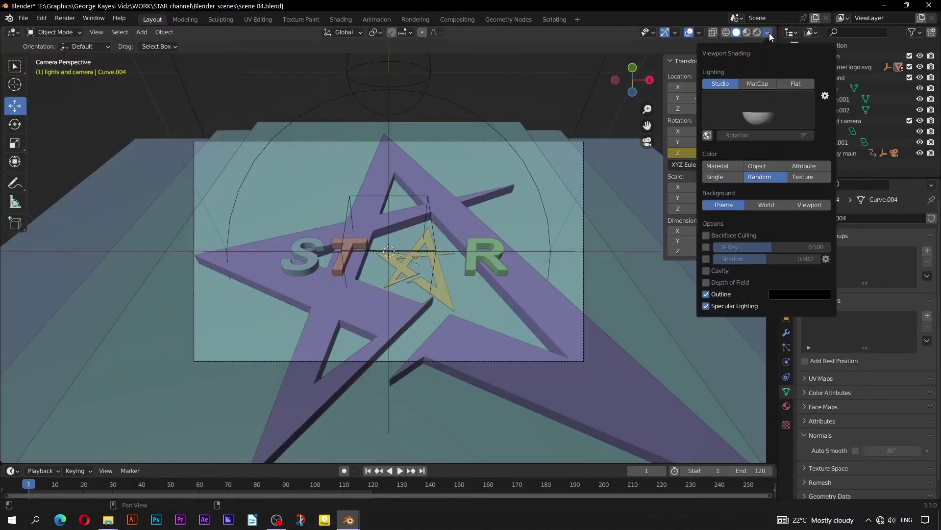
pyautogui.click(707, 270)
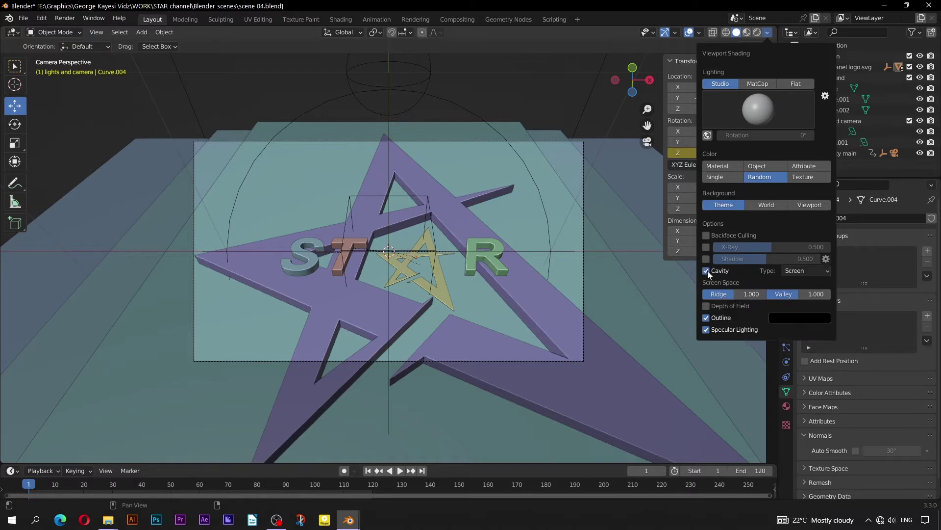
pyautogui.click(798, 271)
pyautogui.click(796, 305)
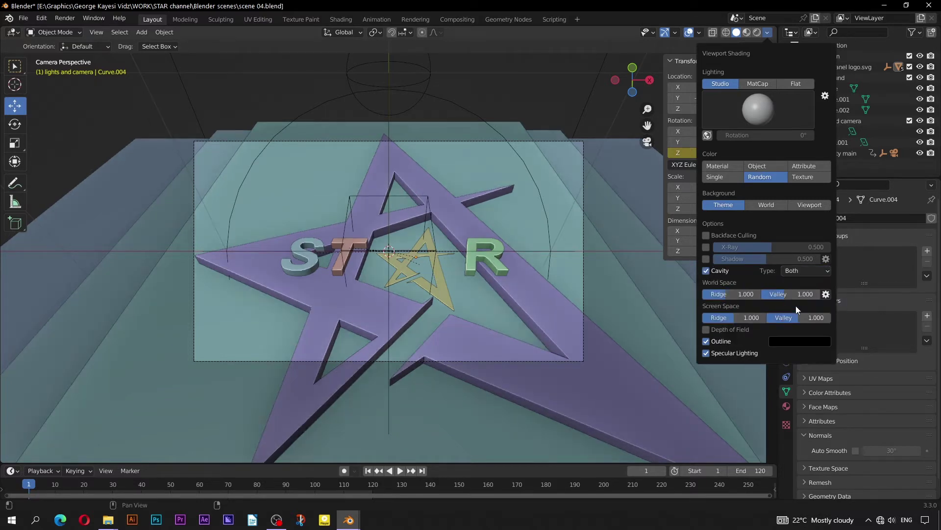
pyautogui.click(691, 33)
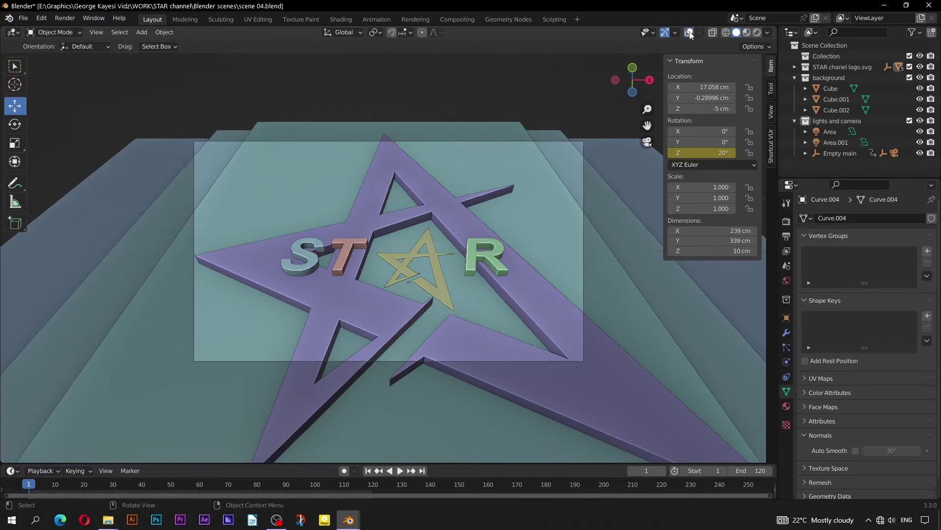
# Preview the star animation playback and stop it back at the start frame.
pyautogui.press('space')
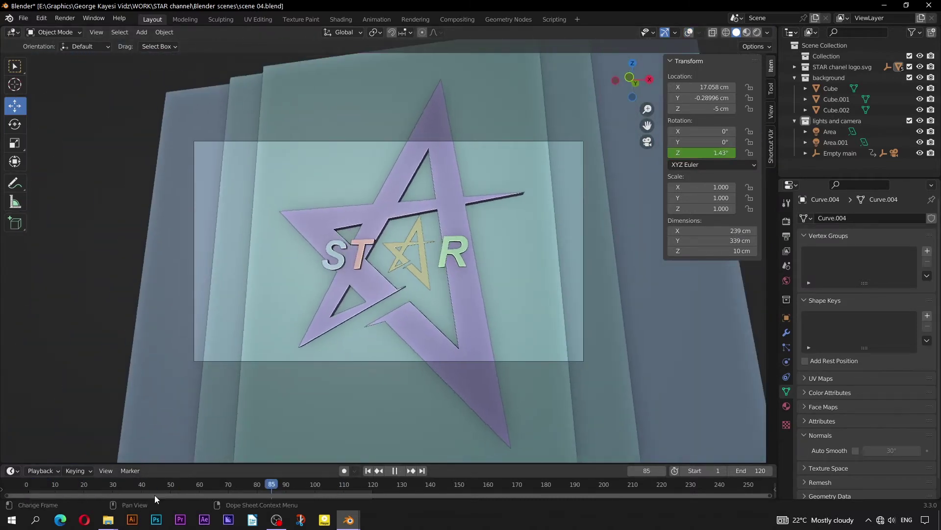
pyautogui.press('Escape')
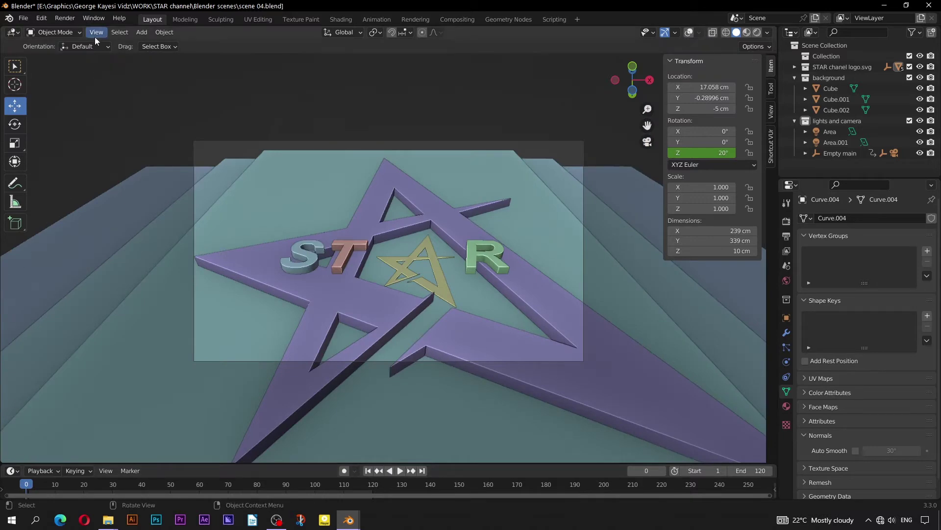
pyautogui.click(95, 37)
# Viewport-render the STAR animation, then close the render window with Esc.
pyautogui.click(123, 232)
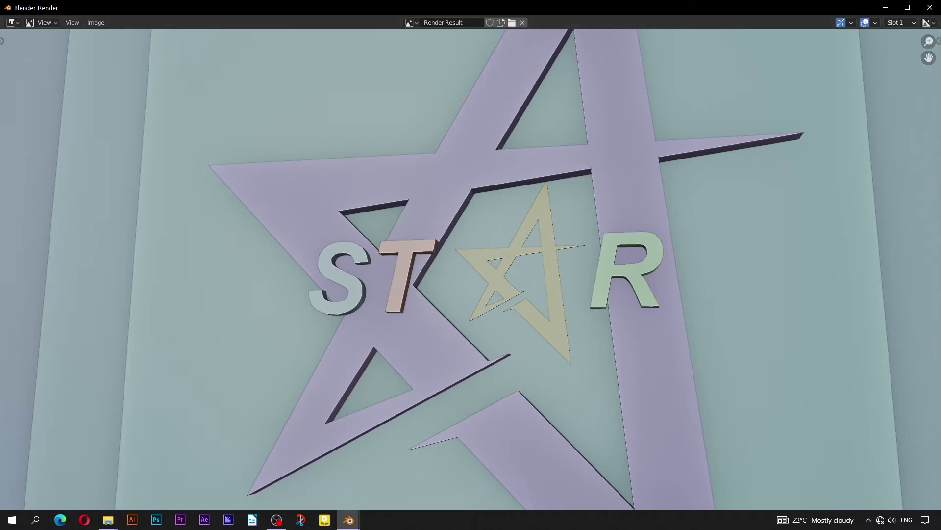
pyautogui.press('Escape')
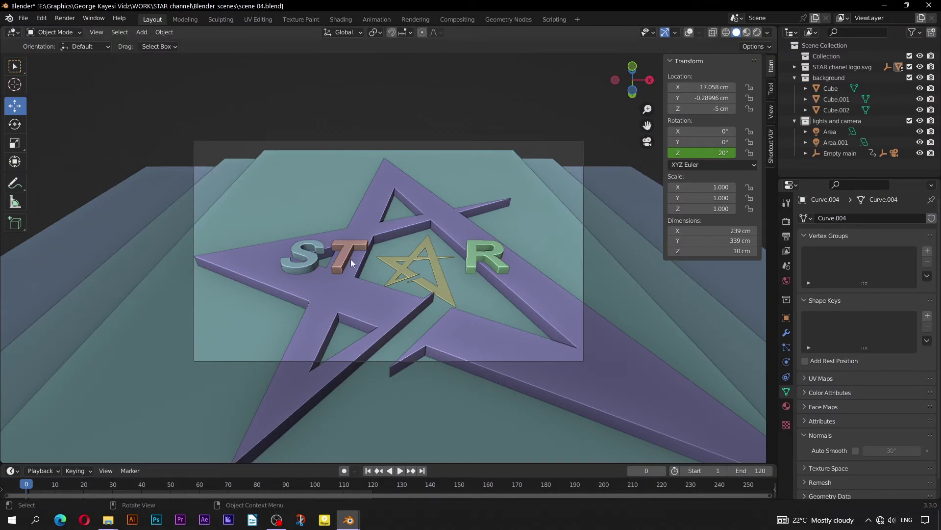
# Save the scene 01 NEWS and scene 02 SPORTS Blender files.
pyautogui.moveTo(348, 518)
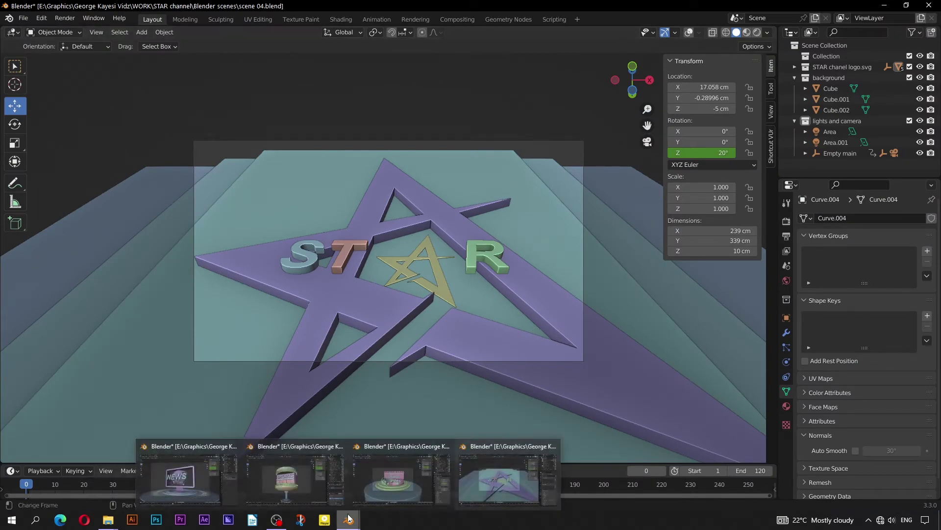
pyautogui.click(188, 472)
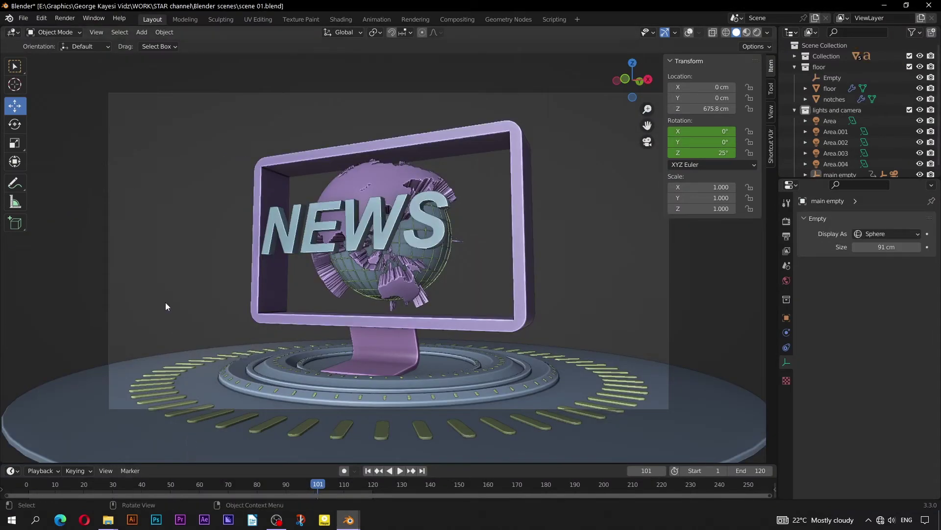
pyautogui.click(31, 19)
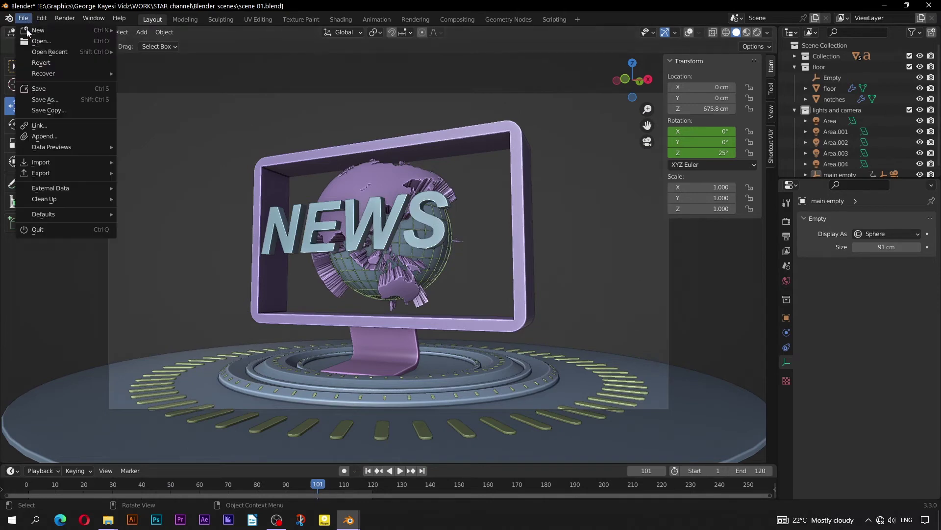
pyautogui.click(41, 93)
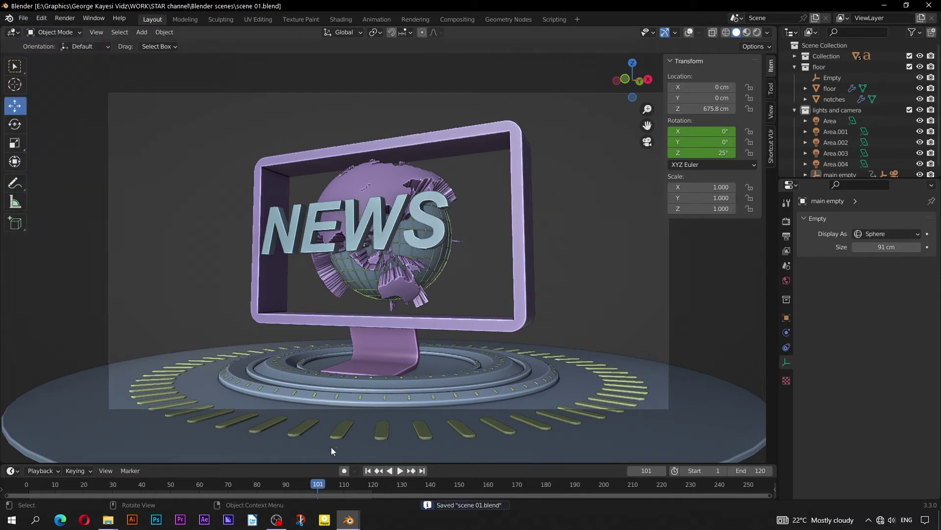
pyautogui.moveTo(348, 518)
pyautogui.click(295, 472)
pyautogui.click(23, 18)
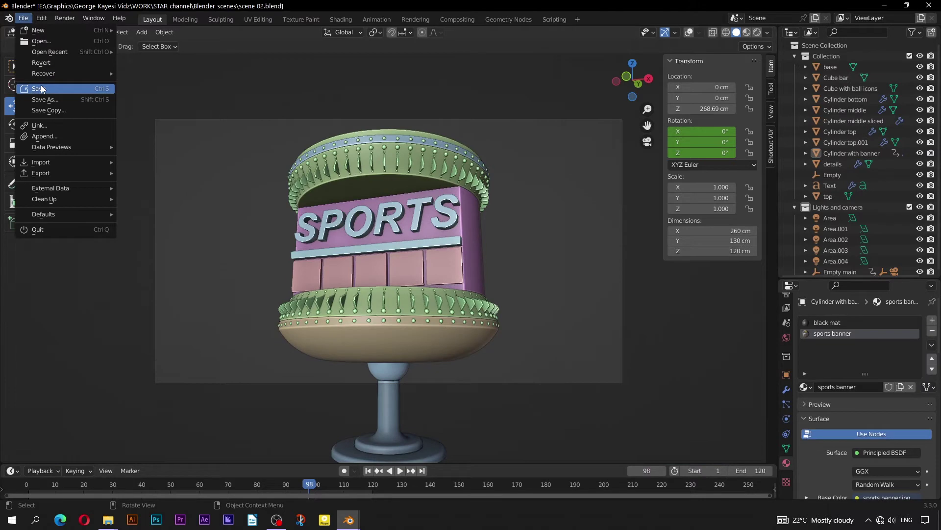
pyautogui.click(42, 89)
# Save the scene 03 and scene 04 STAR Blender files.
pyautogui.click(369, 481)
pyautogui.click(23, 17)
pyautogui.click(41, 90)
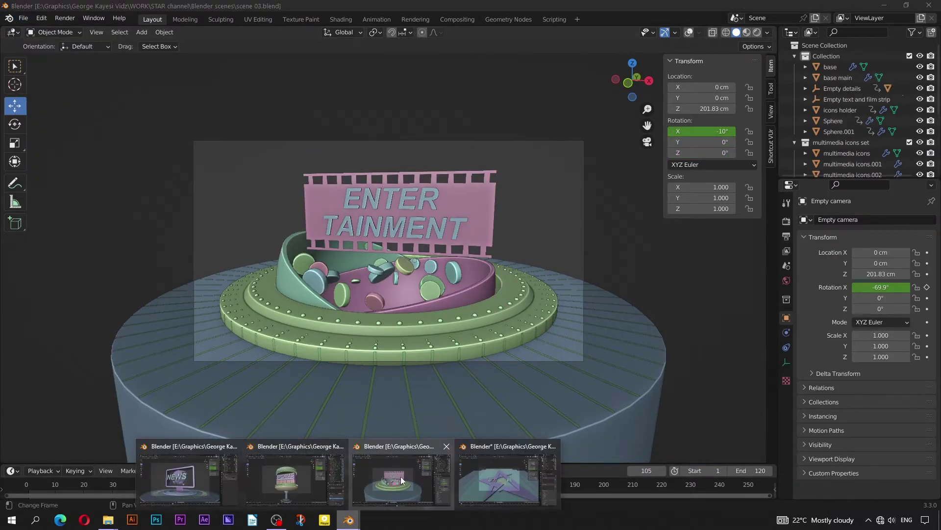
pyautogui.click(479, 475)
pyautogui.click(23, 17)
pyautogui.click(44, 90)
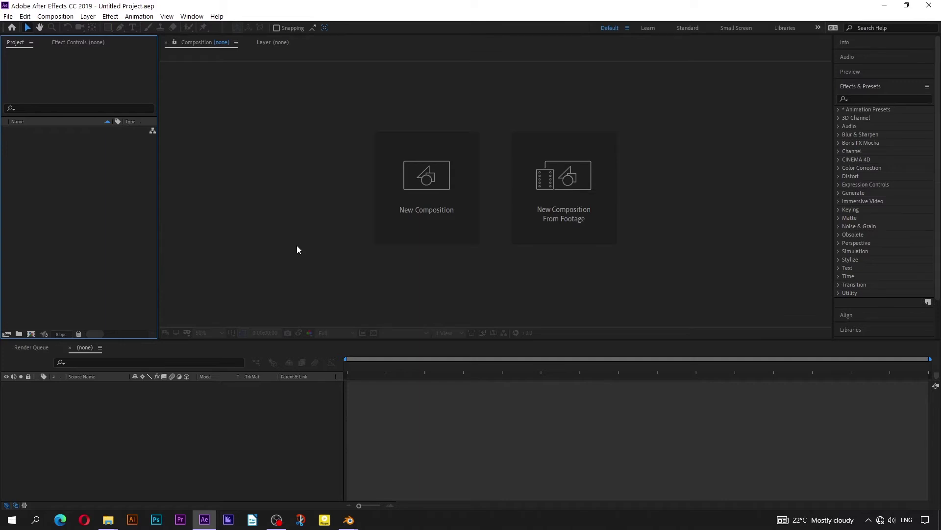
# Create a 1920×1080, 30 fps, 16-second composition named 'STAR channel main'.
pyautogui.click(421, 196)
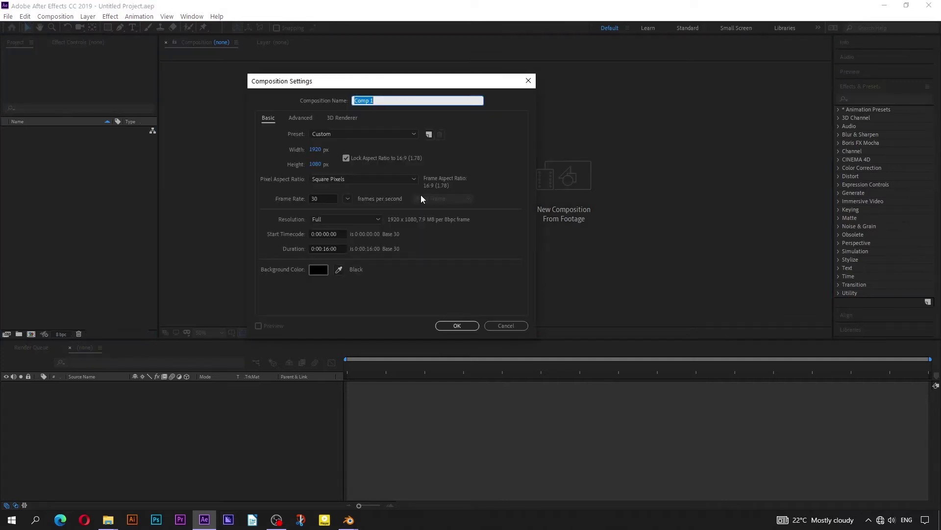
pyautogui.write('STAR channel main')
pyautogui.click(464, 134)
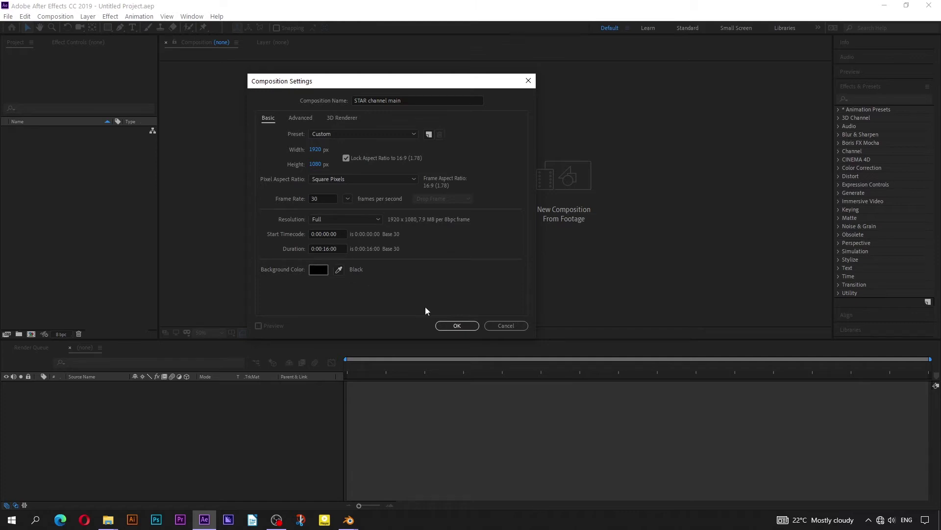
pyautogui.click(472, 325)
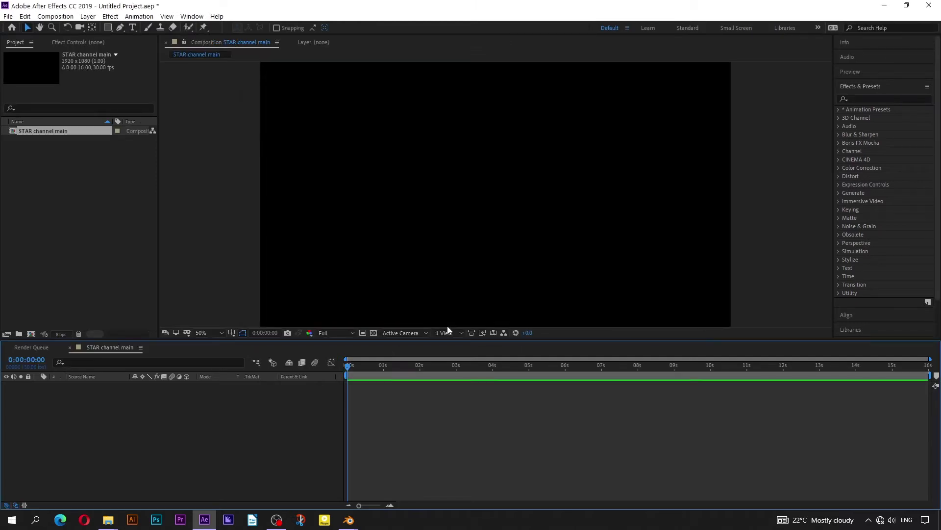
# Open the import dialog and browse to E:\Graphics\WORK\STAR channel\Blender scenes\Frames.
pyautogui.click(76, 223)
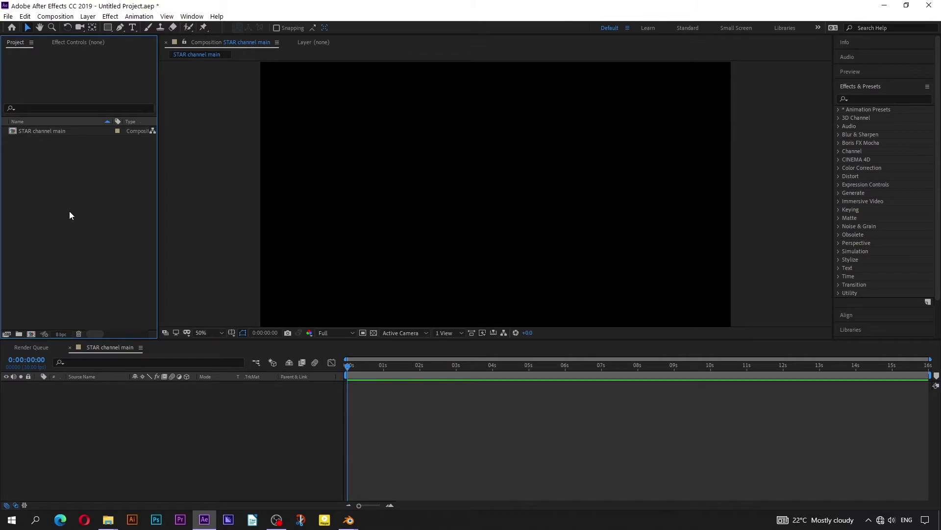
pyautogui.click(8, 16)
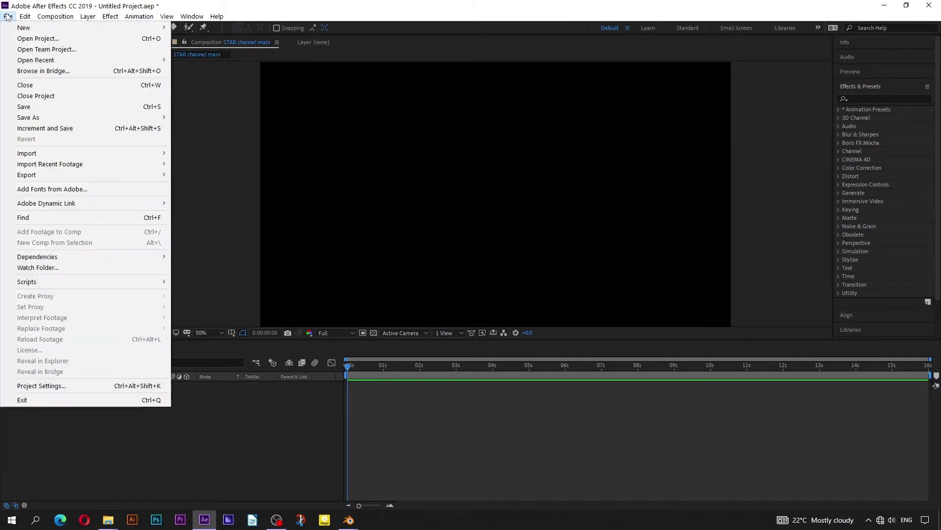
pyautogui.moveTo(142, 153)
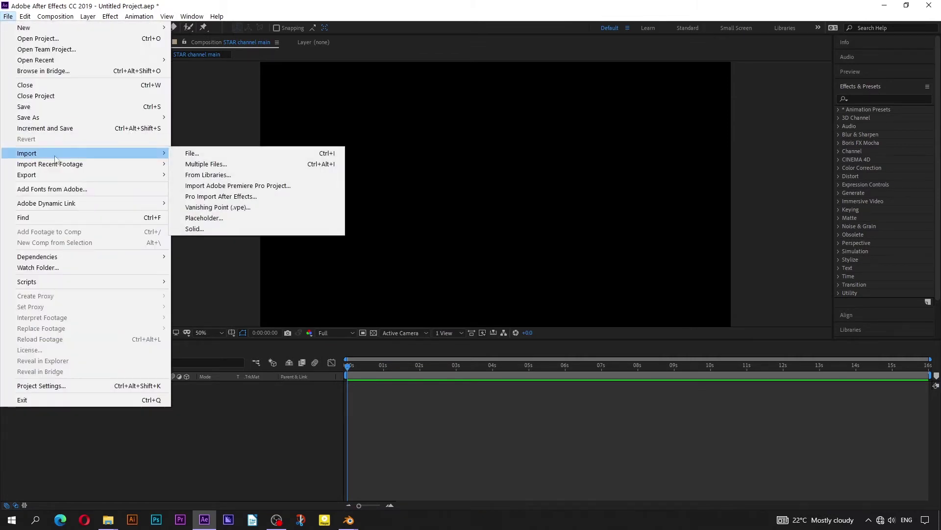
pyautogui.click(189, 153)
pyautogui.click(55, 212)
pyautogui.doubleClick(179, 115)
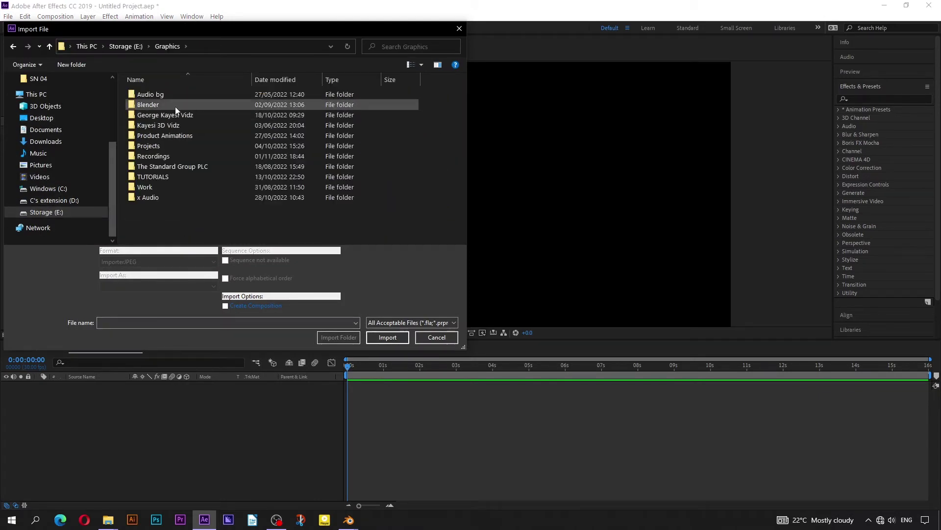
pyautogui.doubleClick(173, 104)
pyautogui.doubleClick(170, 94)
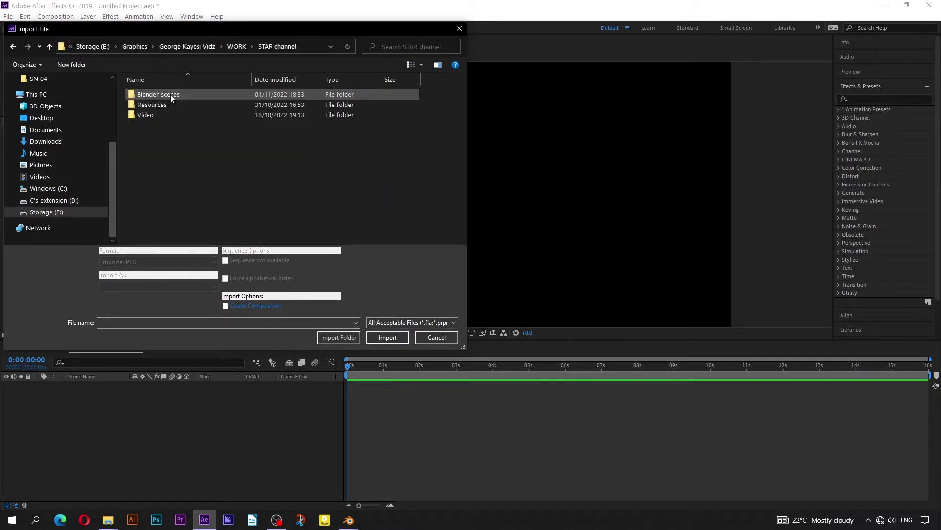
pyautogui.doubleClick(170, 94)
pyautogui.doubleClick(170, 94)
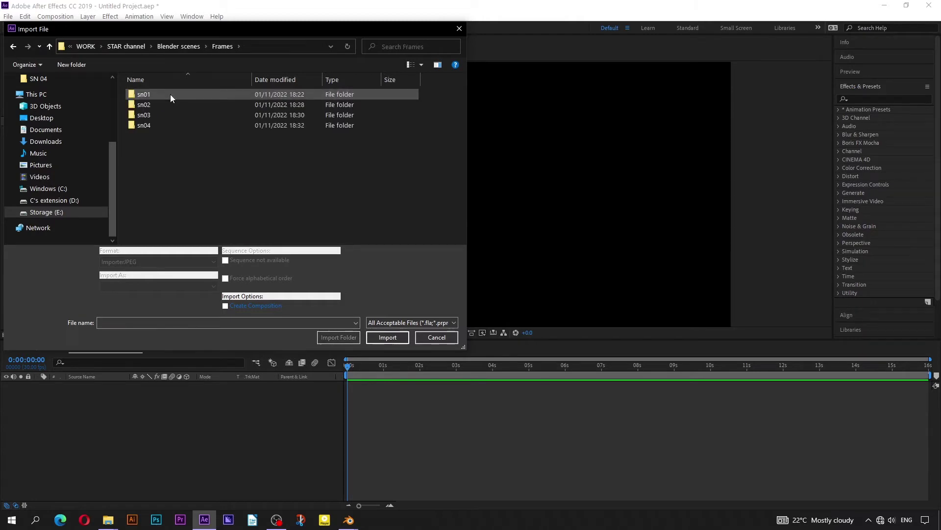
# Import sn010001.png from the sn01 folder as a PNG sequence.
pyautogui.doubleClick(147, 93)
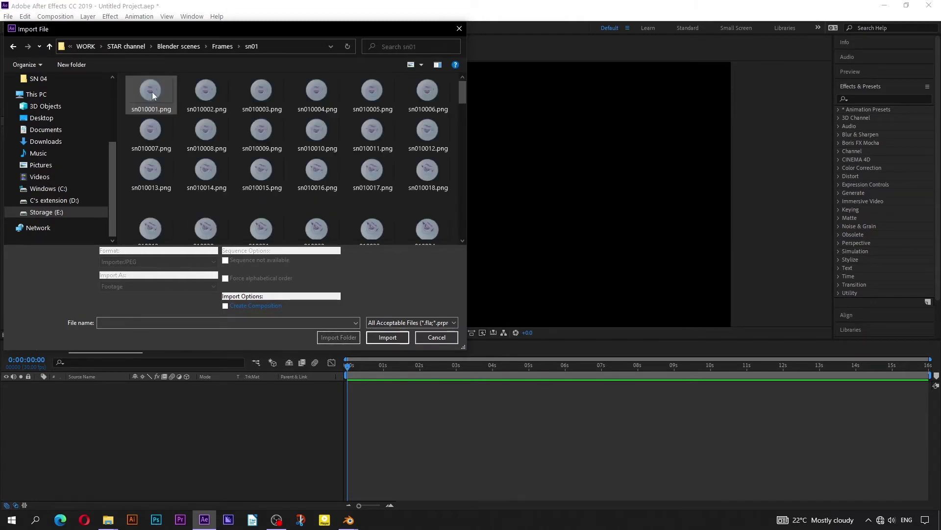
pyautogui.click(152, 92)
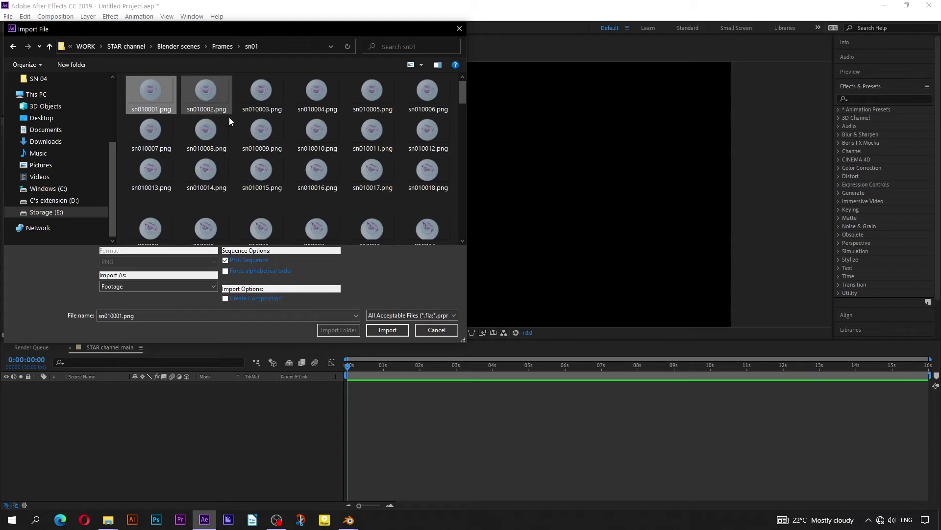
pyautogui.click(381, 329)
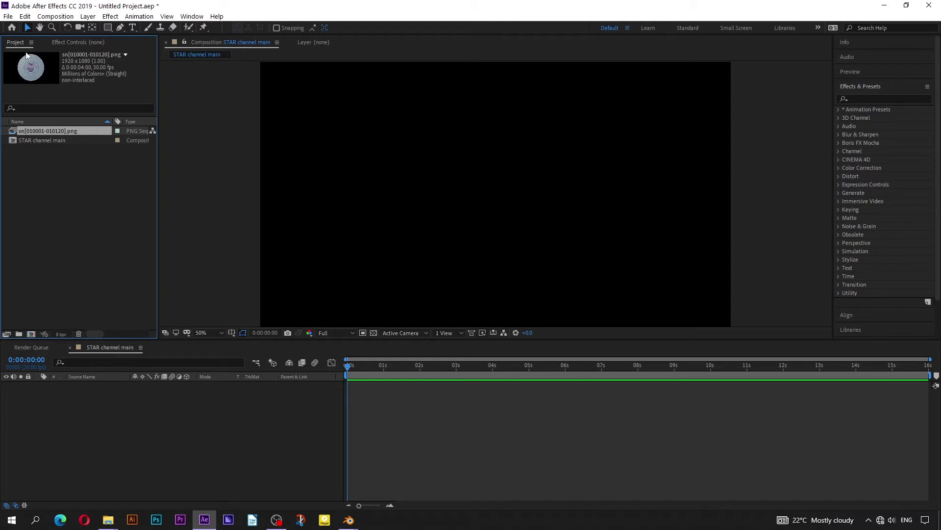
pyautogui.click(8, 16)
# Import the sn02 frames as a PNG sequence from its first frame.
pyautogui.moveTo(22, 154)
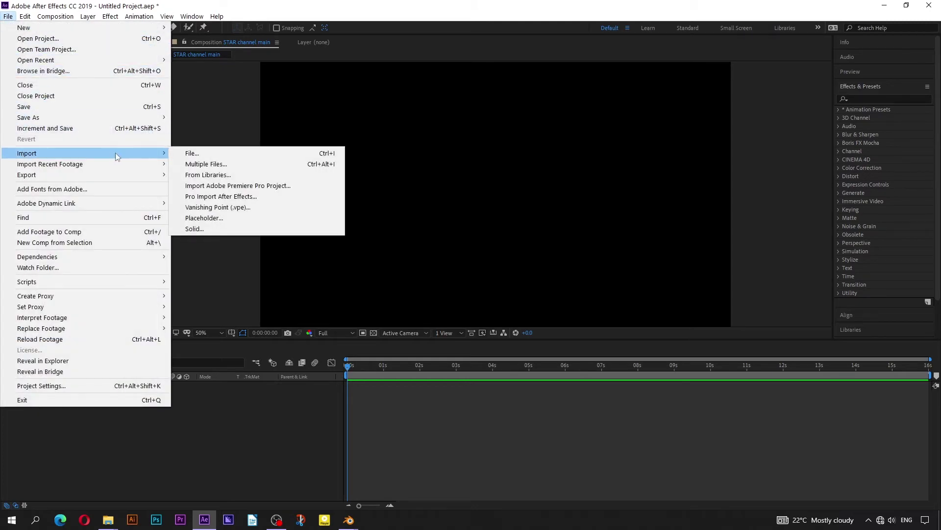
pyautogui.click(196, 151)
pyautogui.click(218, 48)
pyautogui.doubleClick(182, 100)
pyautogui.click(156, 102)
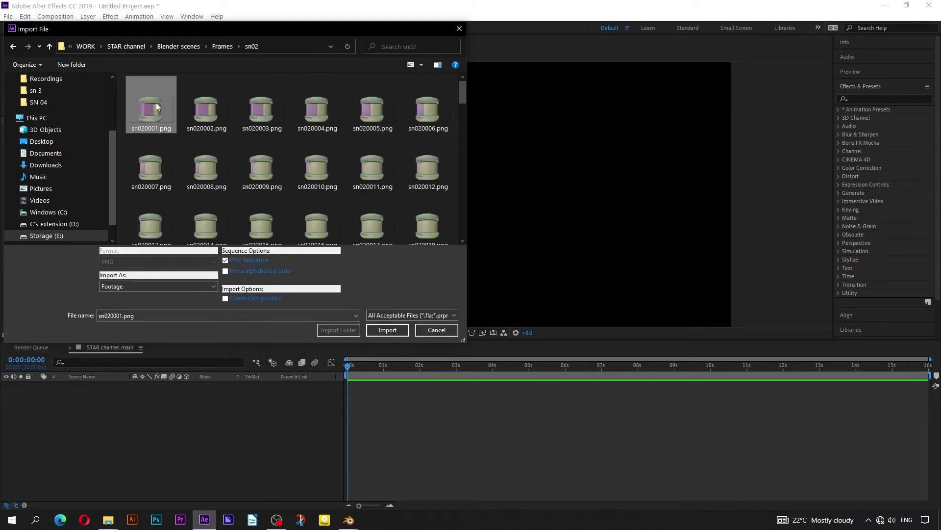
pyautogui.click(387, 330)
# Import the sn03 frames as a PNG sequence from its first frame.
pyautogui.click(9, 16)
pyautogui.moveTo(35, 154)
pyautogui.click(201, 154)
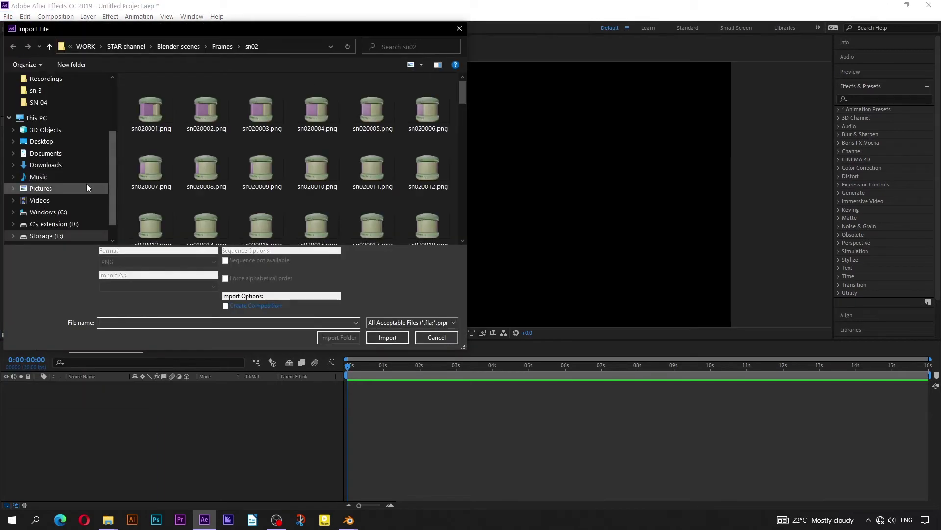
pyautogui.click(217, 47)
pyautogui.doubleClick(169, 115)
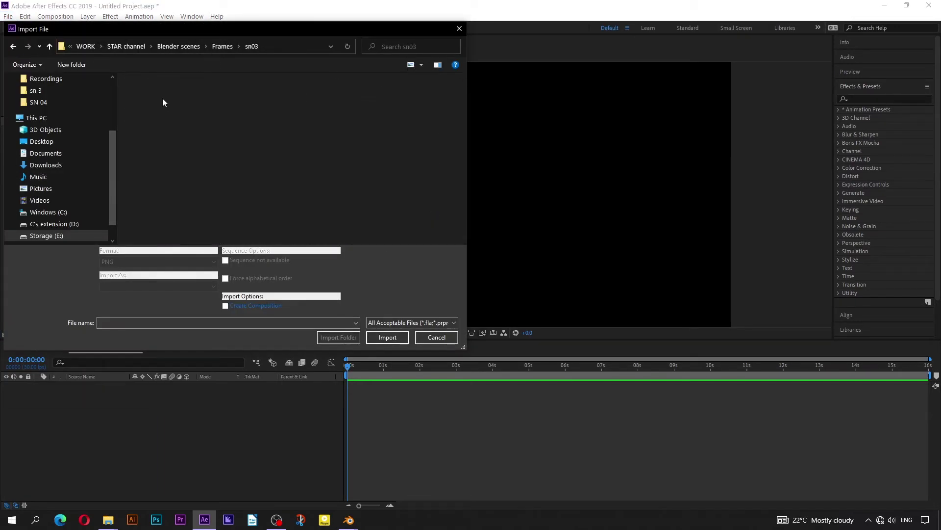
pyautogui.click(159, 103)
pyautogui.click(378, 330)
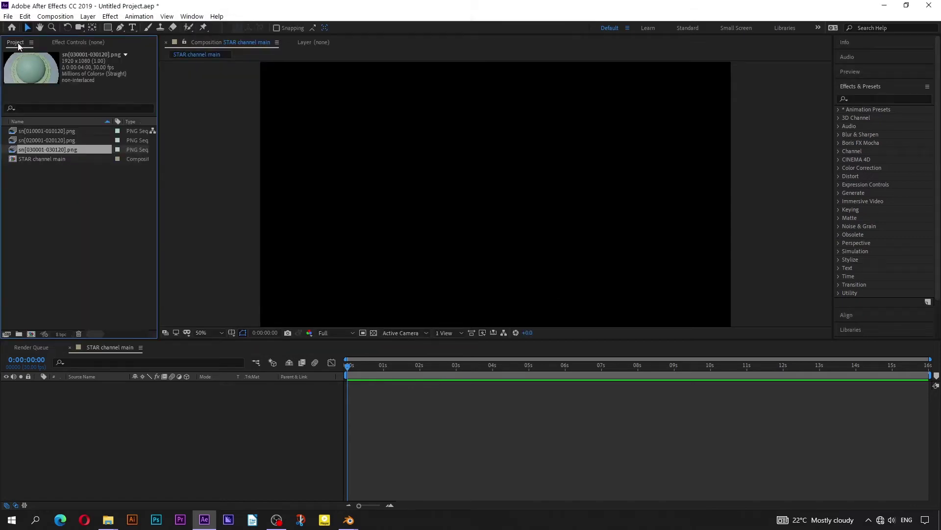
# Import the sn04 frames as a PNG sequence from its first frame.
pyautogui.click(8, 16)
pyautogui.moveTo(28, 155)
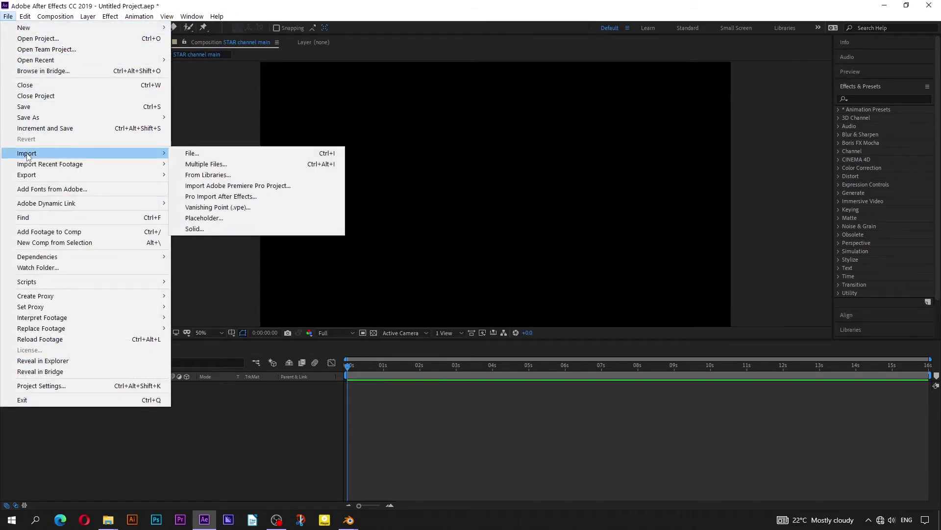
pyautogui.click(187, 154)
pyautogui.click(221, 46)
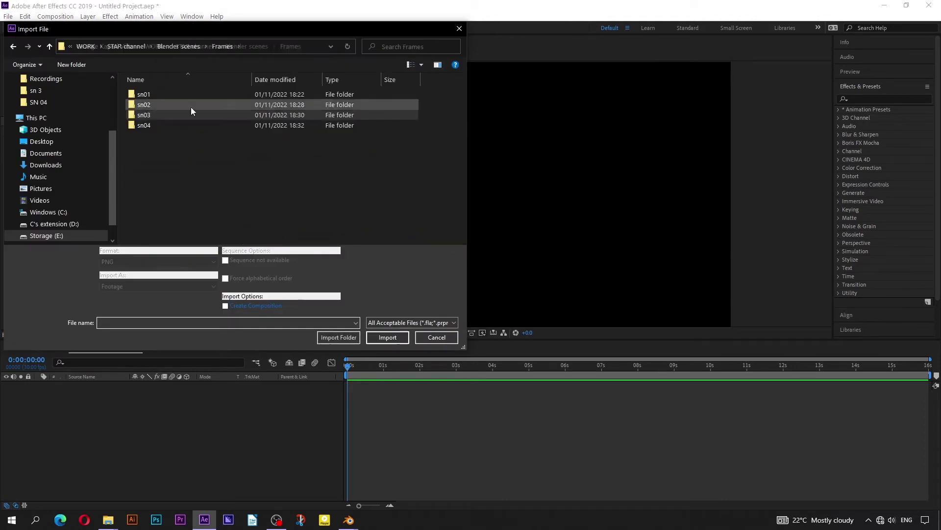
pyautogui.doubleClick(175, 125)
pyautogui.click(164, 109)
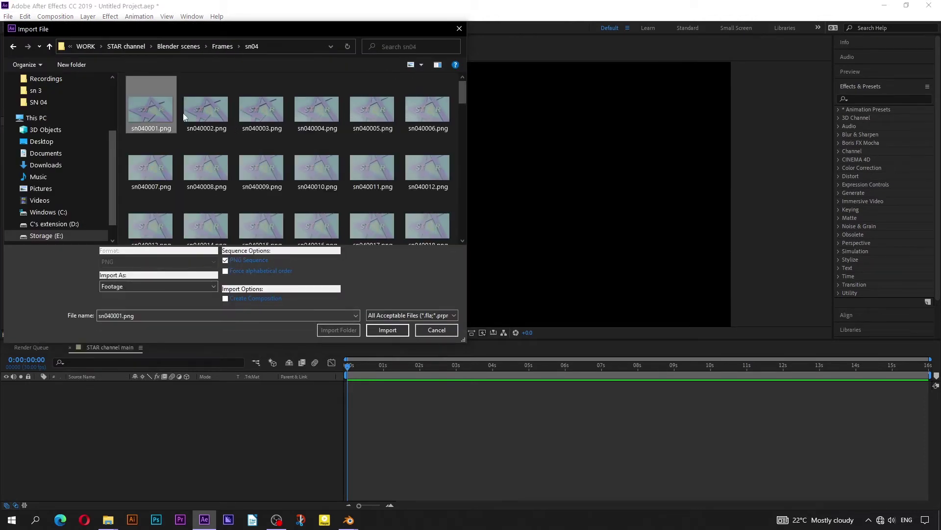
pyautogui.click(388, 330)
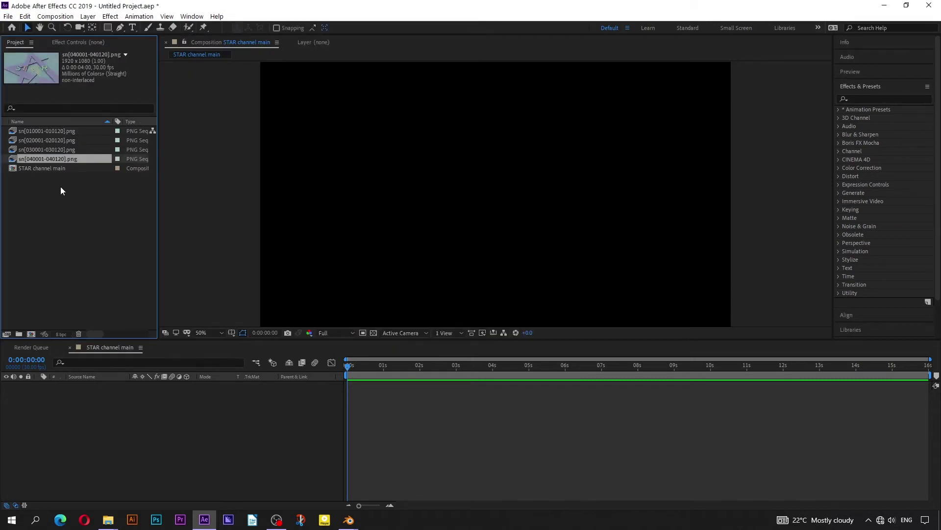
# Select the four PNG sequences and move them into a new project folder, Untitled 1.
pyautogui.keyDown('shift'); pyautogui.click(61, 131); pyautogui.keyUp('shift')
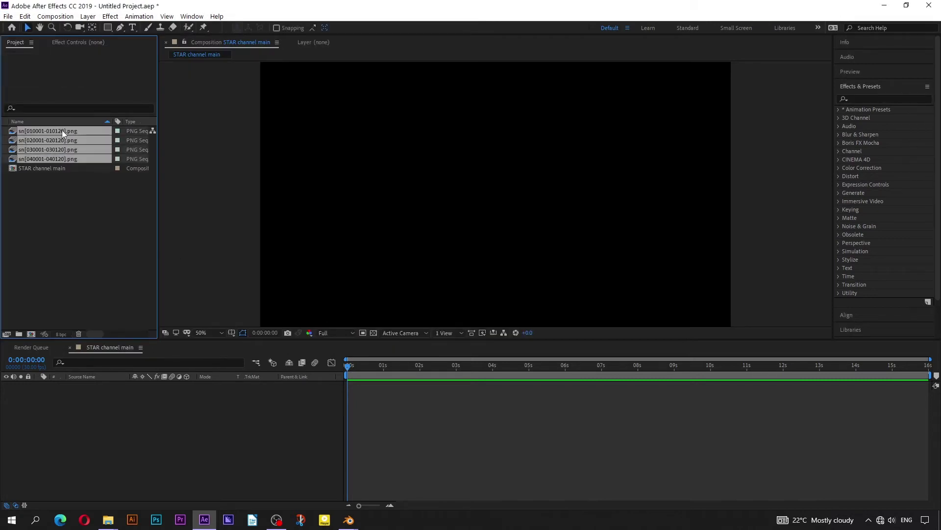
pyautogui.moveTo(60, 160); pyautogui.dragTo(20, 335)
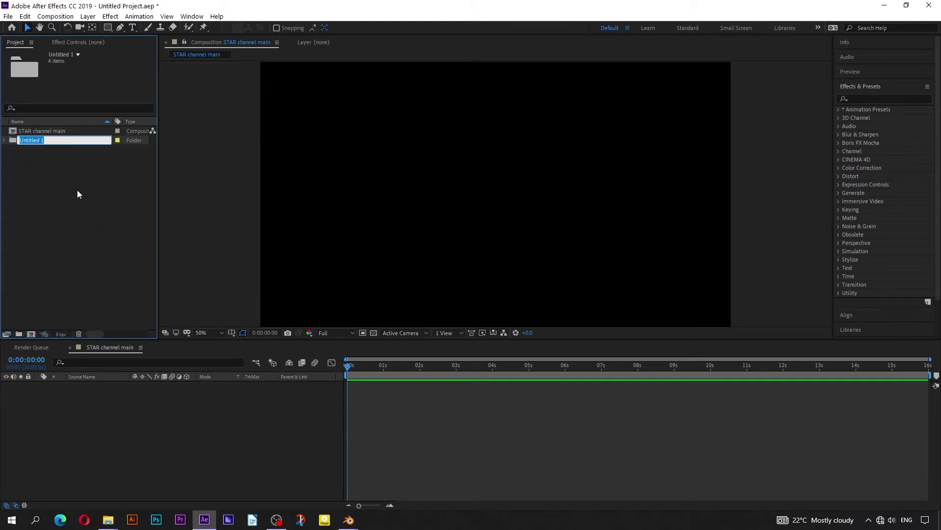